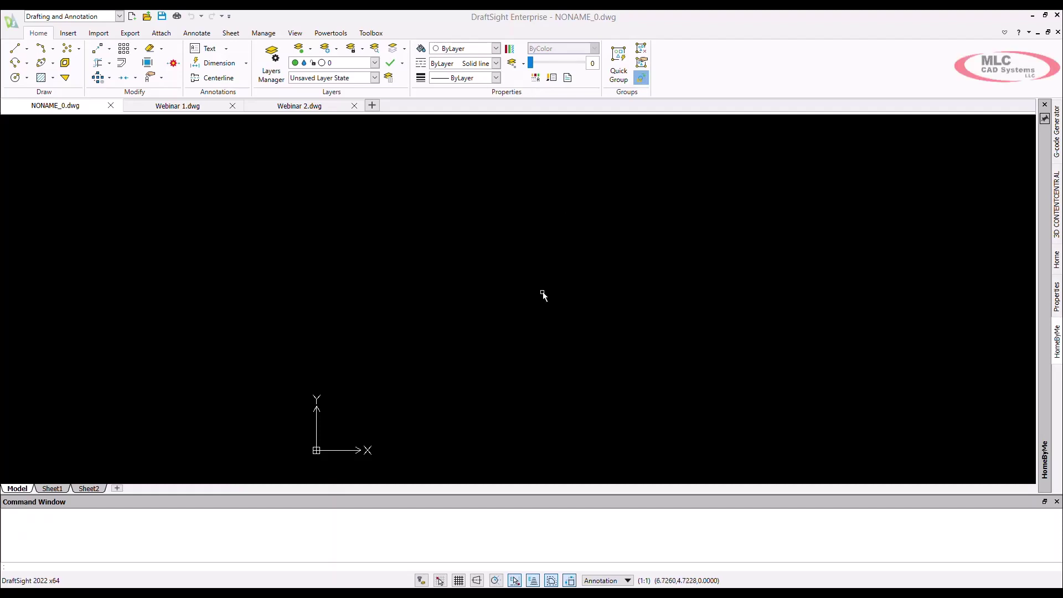
# Switch the workspace to Classic and return it to Drafting and Annotation
pyautogui.click(118, 18)
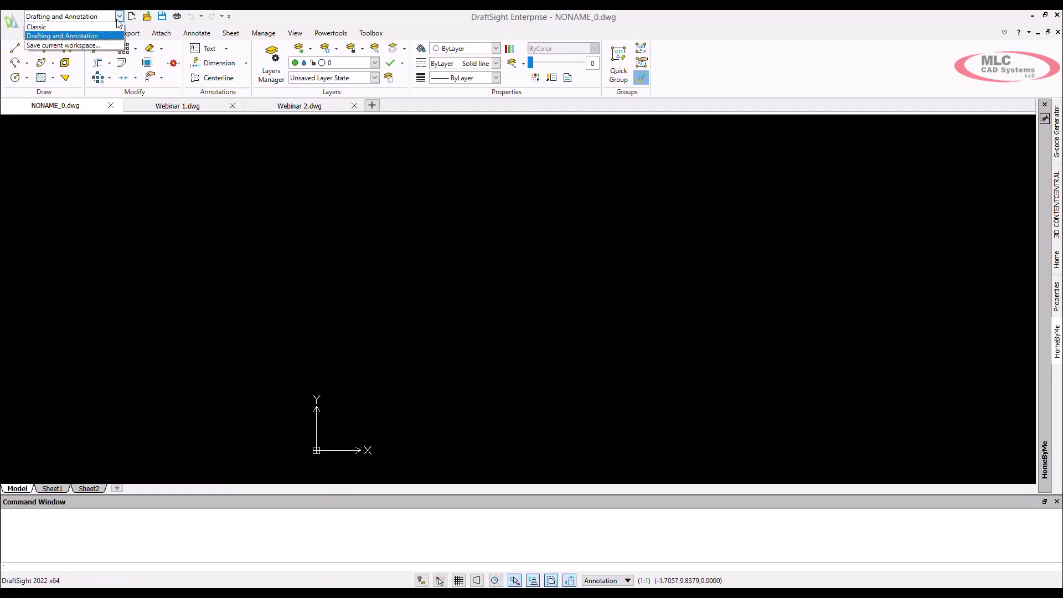
pyautogui.click(111, 28)
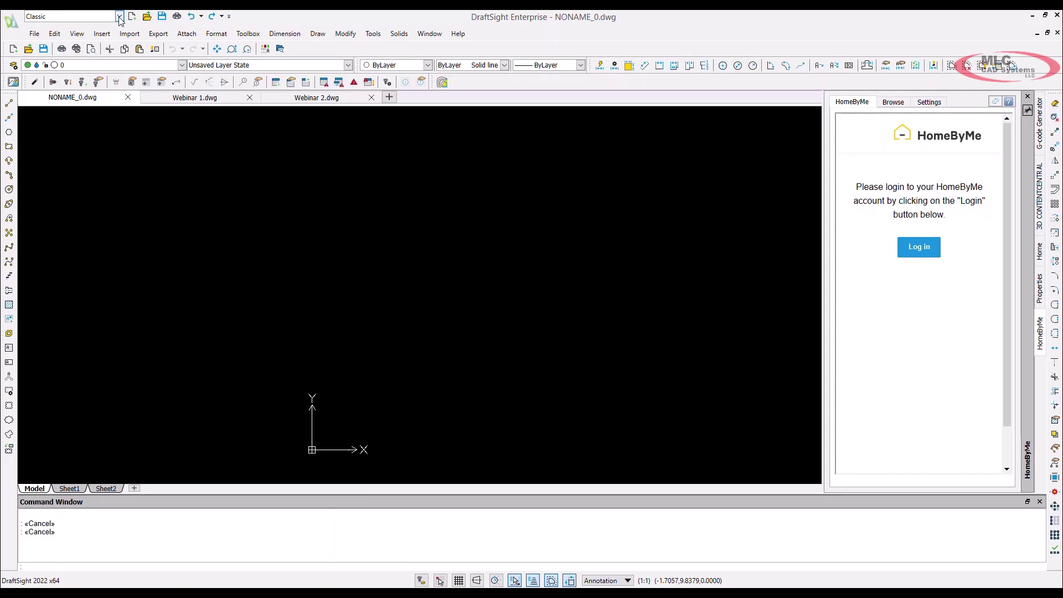
pyautogui.click(120, 17)
pyautogui.click(108, 34)
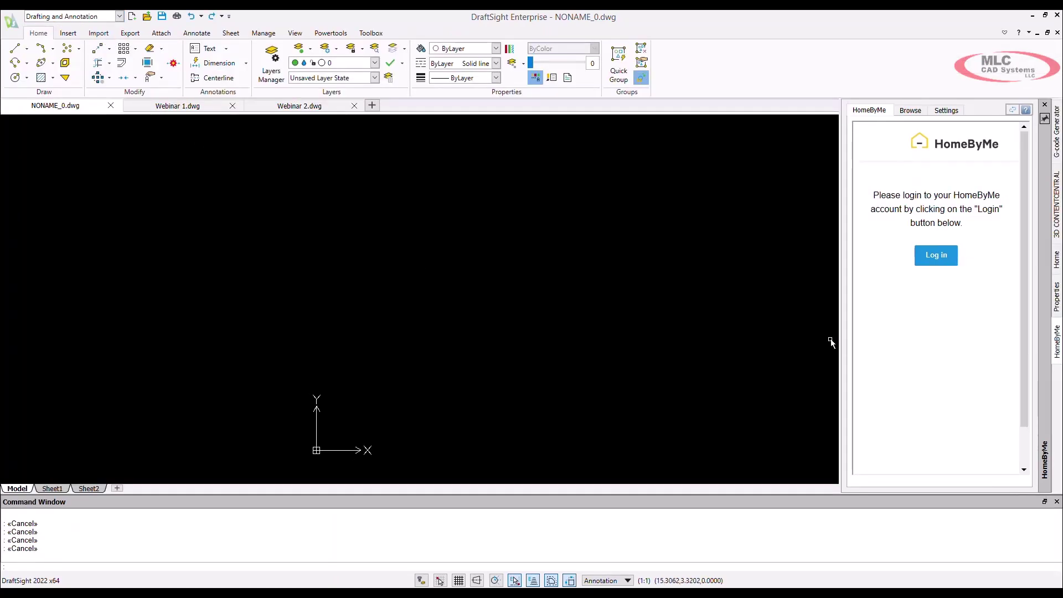
pyautogui.click(822, 382)
pyautogui.press('Escape')
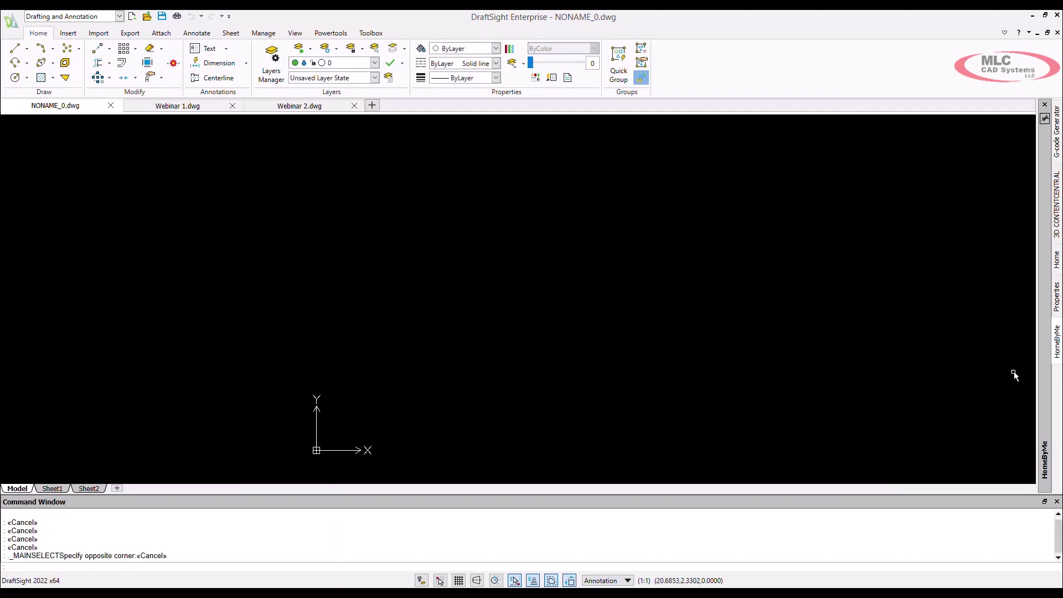
# Dock the Properties palette along the left edge of the drawing area and pin it open
pyautogui.click(1058, 293)
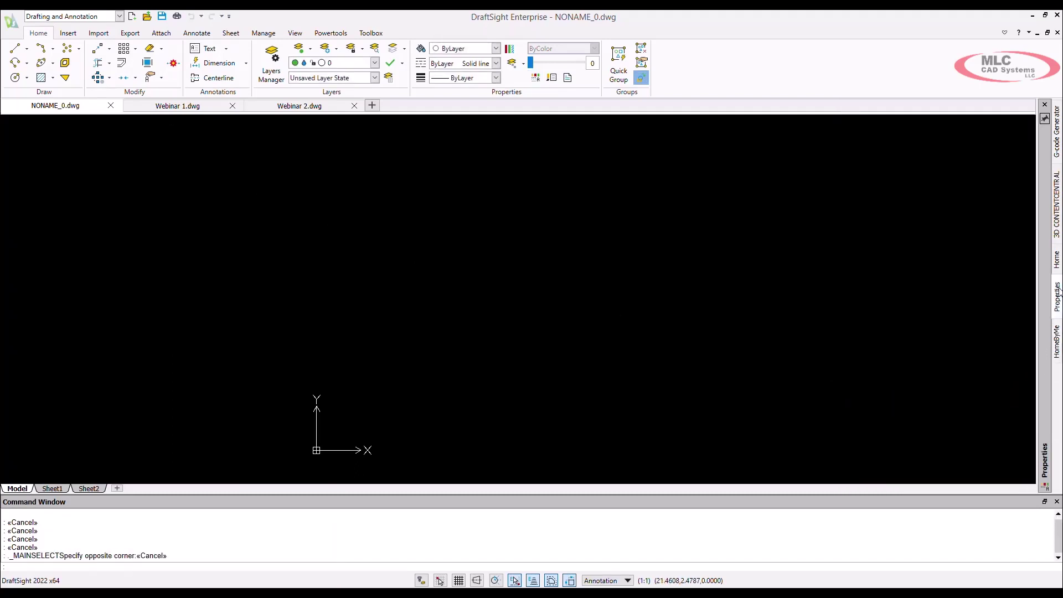
pyautogui.moveTo(1049, 306)
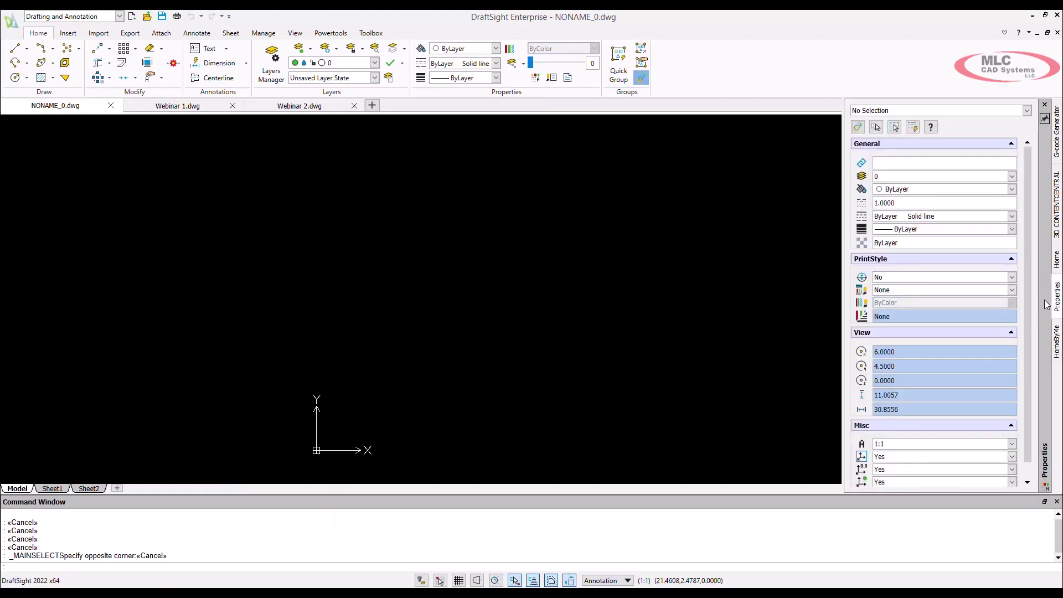
pyautogui.moveTo(1032, 304); pyautogui.dragTo(25, 305)
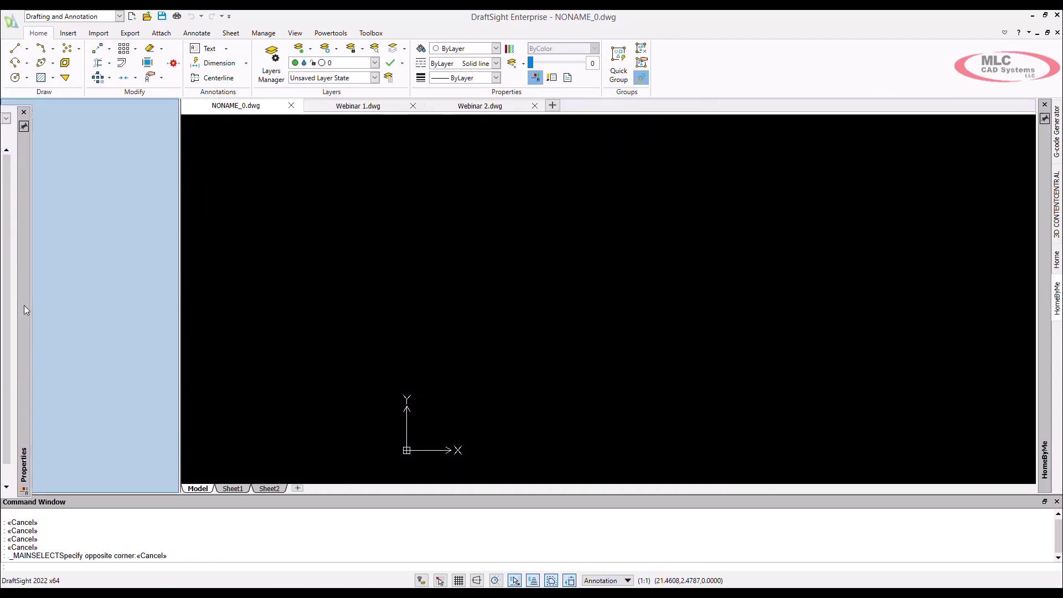
pyautogui.click(20, 119)
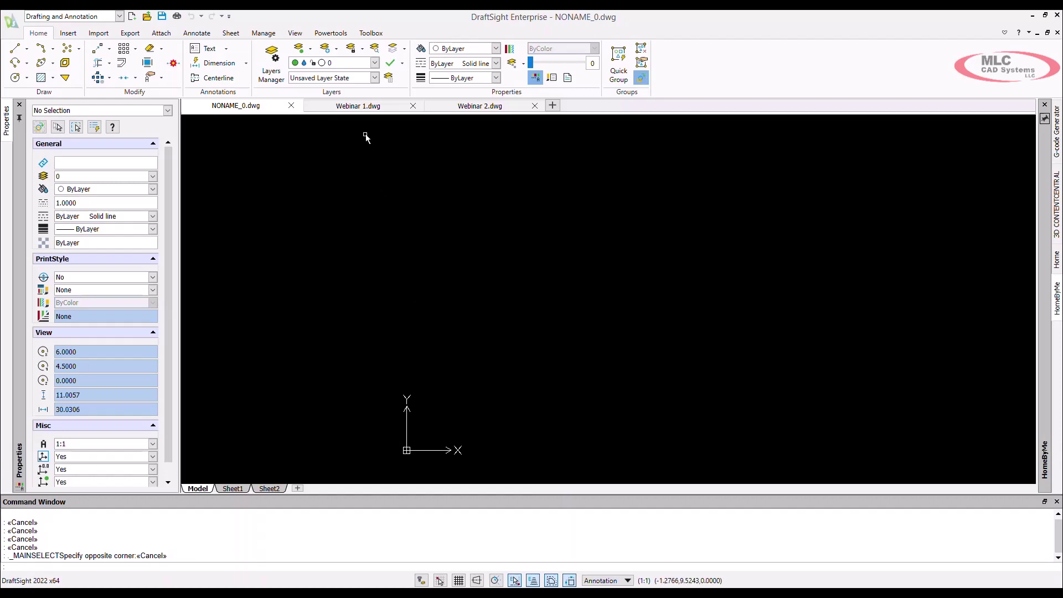
# Bring up the Webinar 1.dwg faucet drawing and make Faucet the active layer
pyautogui.click(356, 108)
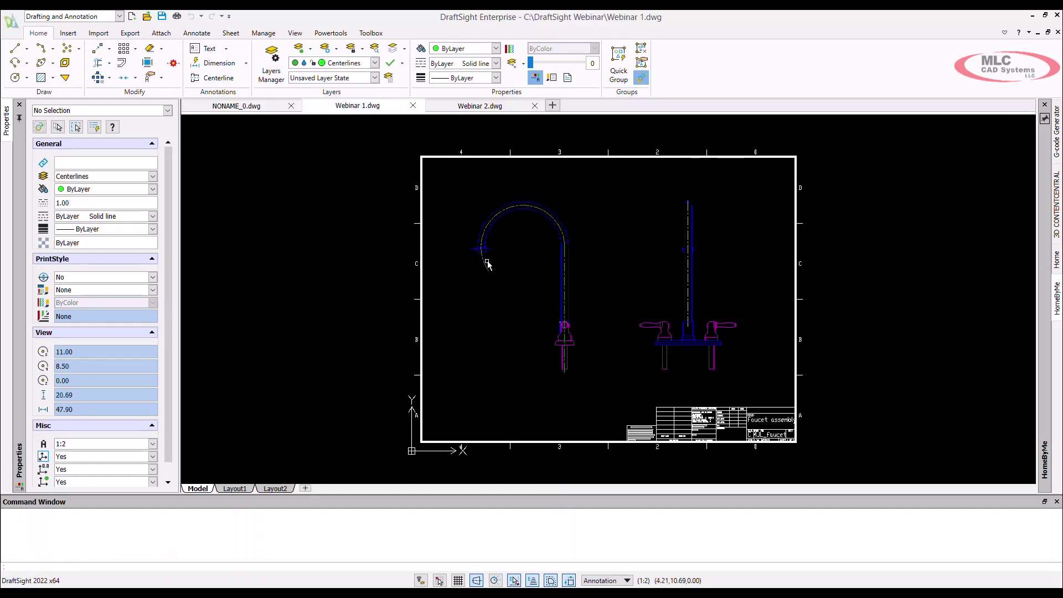
pyautogui.scroll(6, 486, 255)
pyautogui.scroll(3, 498, 277)
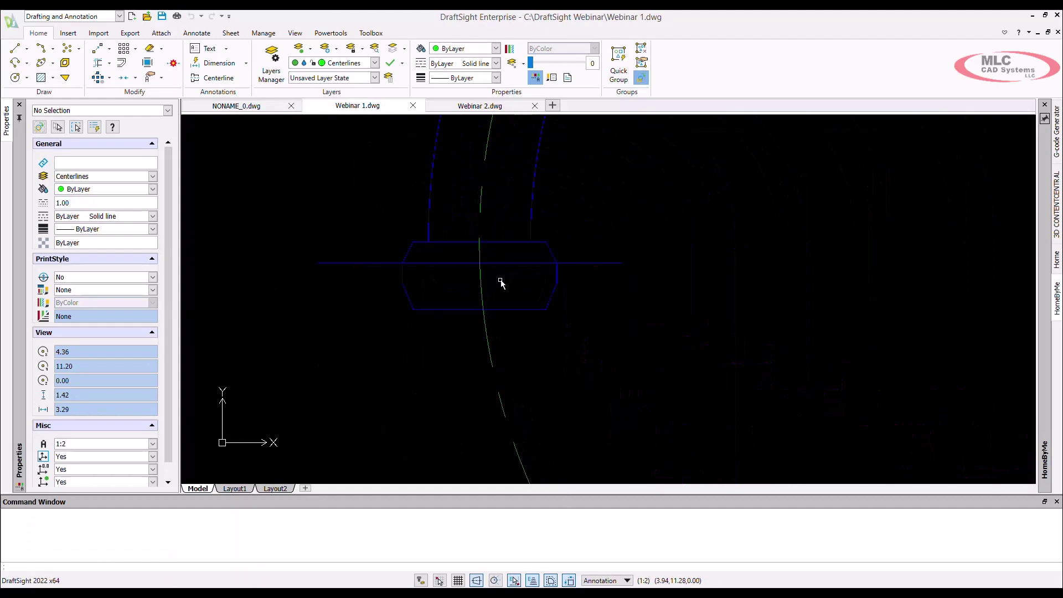
pyautogui.click(375, 63)
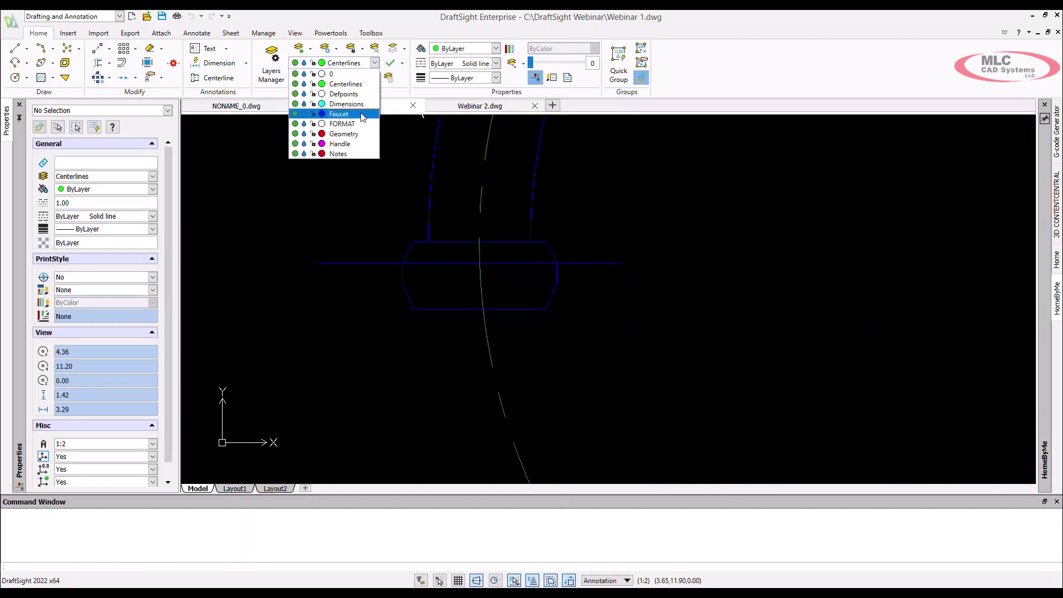
pyautogui.click(339, 96)
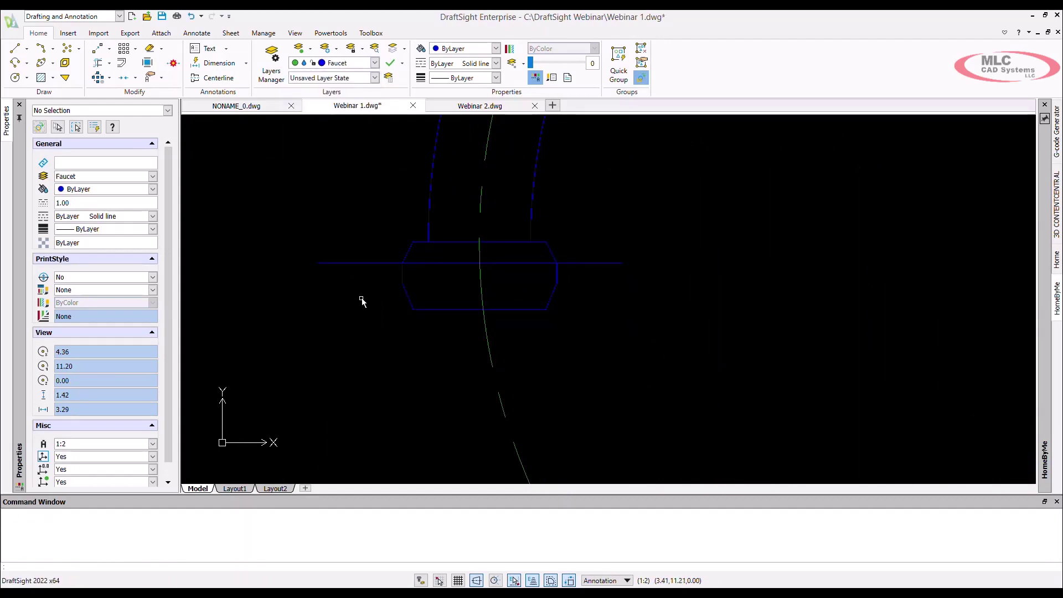
# Draw a horizontal line about 0.8 units long across the spout's end fitting, below the existing horizontal line
pyautogui.write('line')
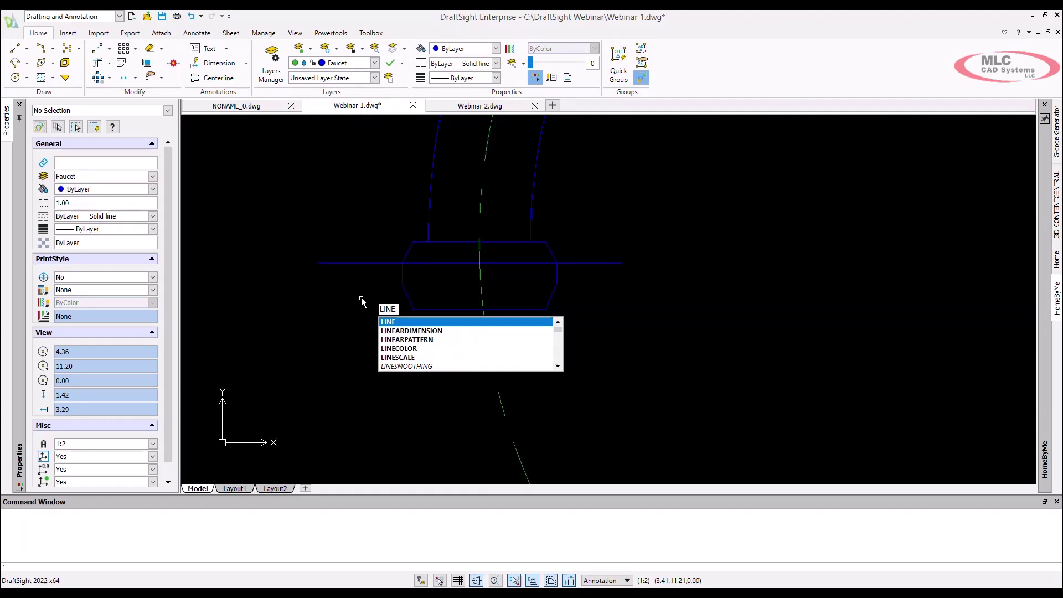
pyautogui.press('Return')
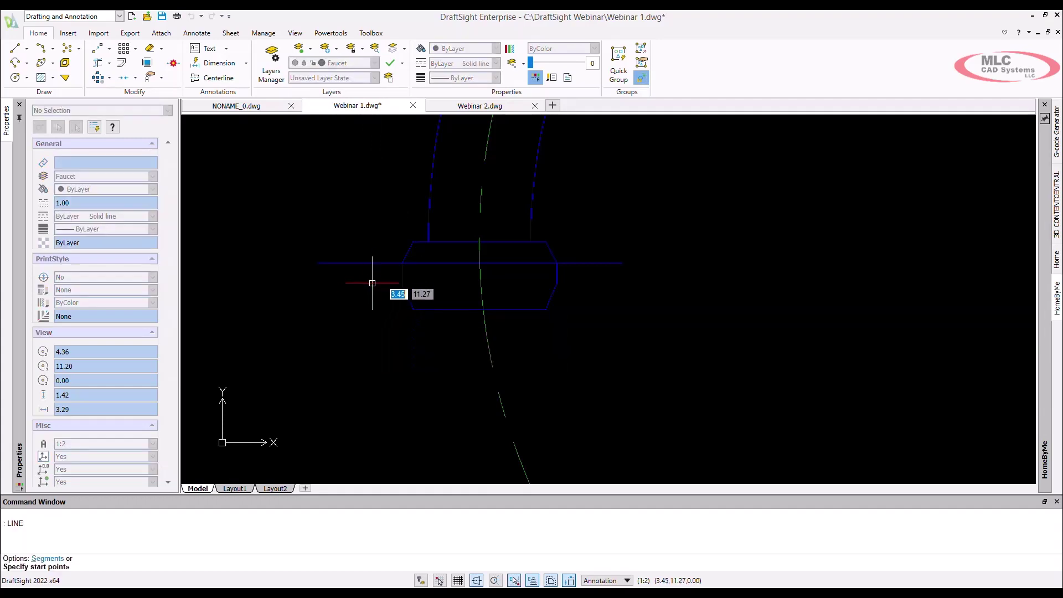
pyautogui.click(373, 283)
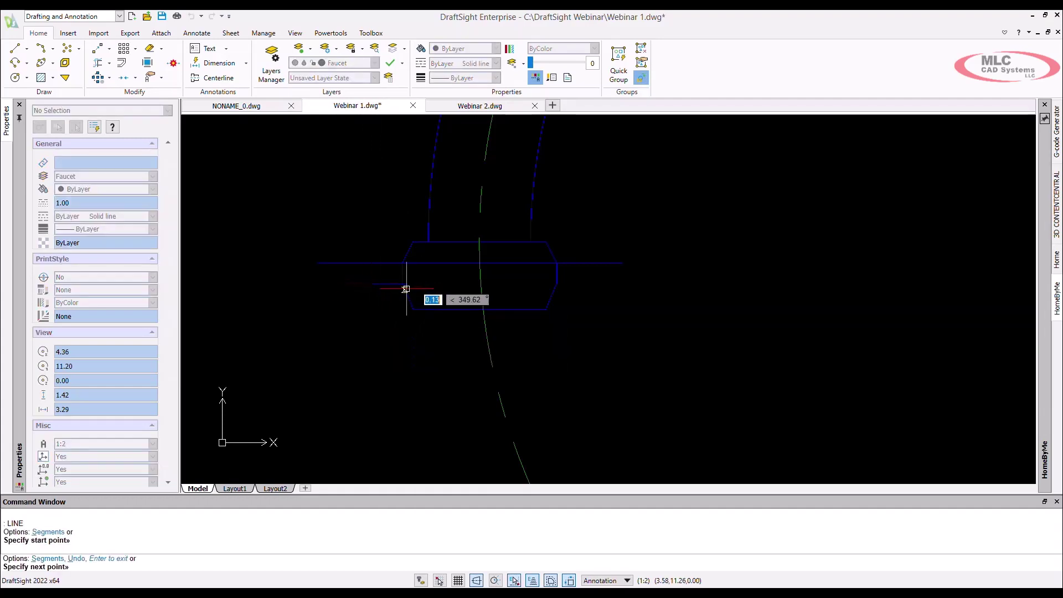
pyautogui.click(579, 284)
pyautogui.rightClick(578, 284)
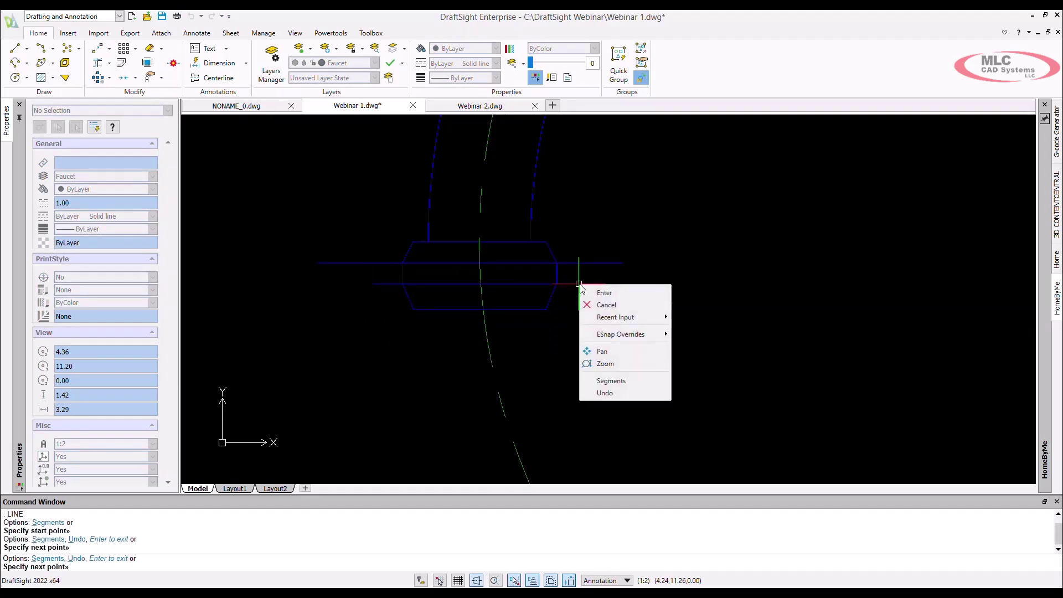
pyautogui.click(593, 291)
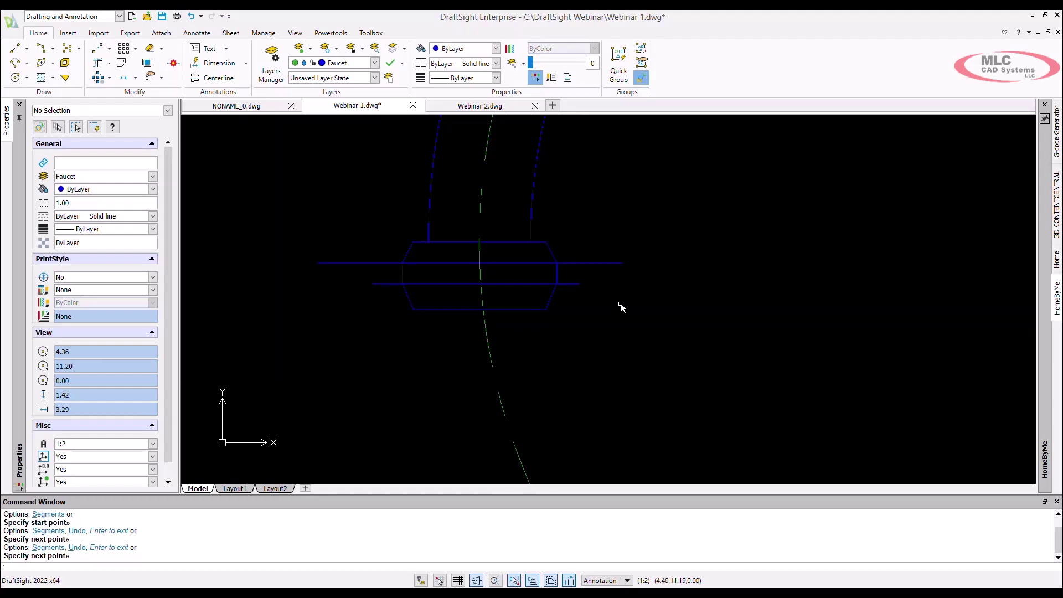
# Power-trim the overhanging ends of both horizontal lines and the centerline tail extending below the spout's end fitting
pyautogui.moveTo(616, 309); pyautogui.dragTo(628, 301, button='right')
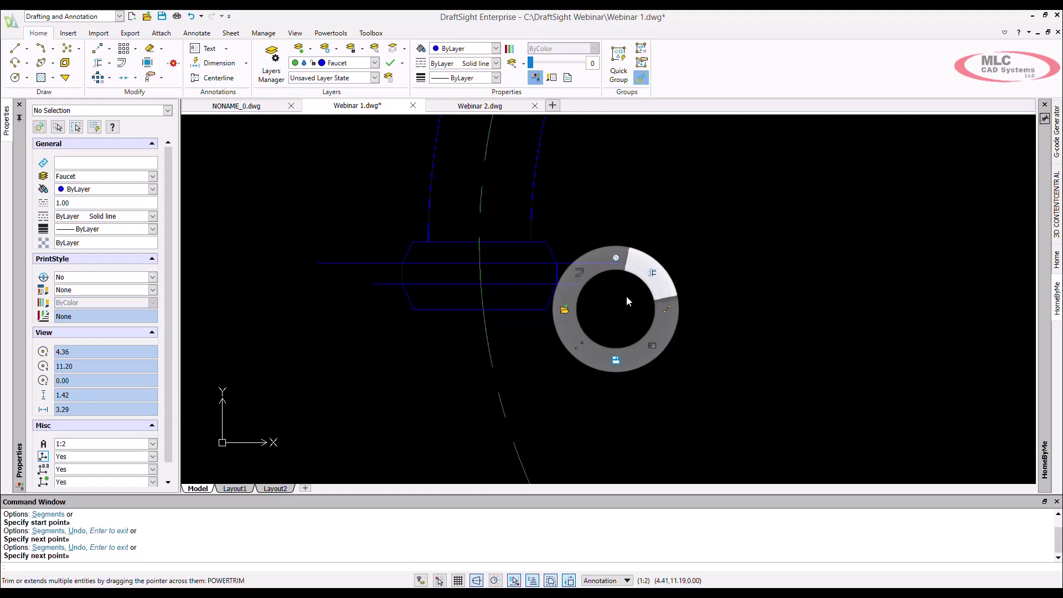
pyautogui.moveTo(627, 296); pyautogui.dragTo(641, 277, button='right')
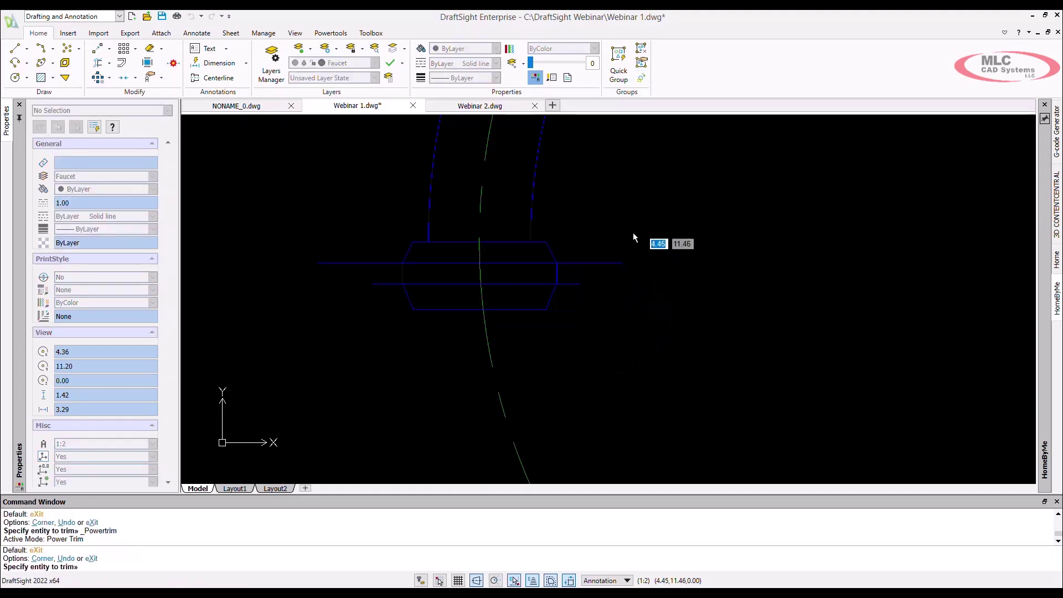
pyautogui.moveTo(599, 226)
pyautogui.mouseDown()
pyautogui.moveTo(575, 291)
pyautogui.moveTo(532, 342)
pyautogui.moveTo(400, 326)
pyautogui.moveTo(377, 231)
pyautogui.mouseUp()
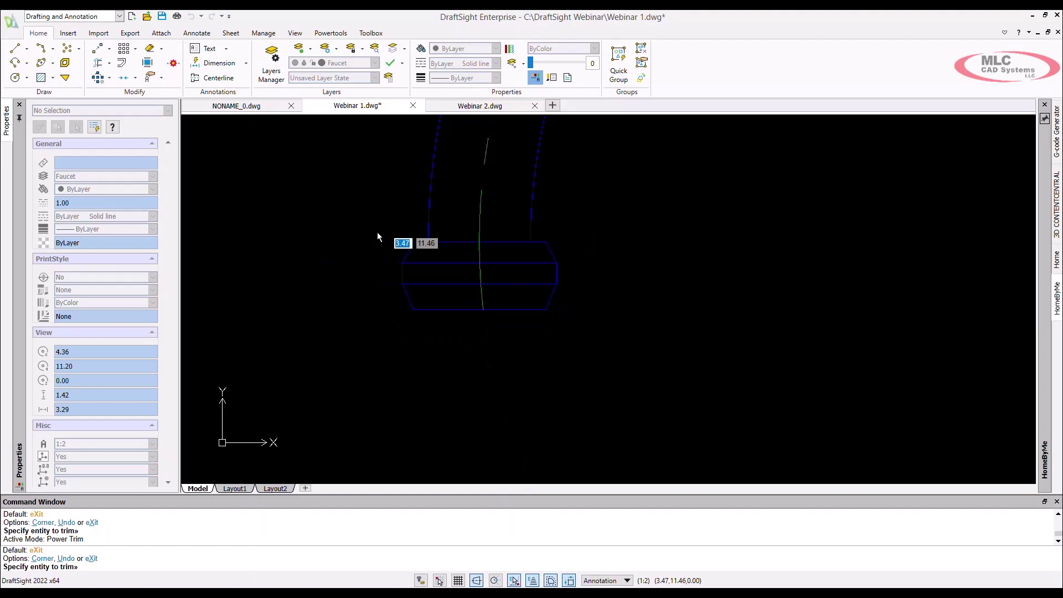
pyautogui.press('Escape')
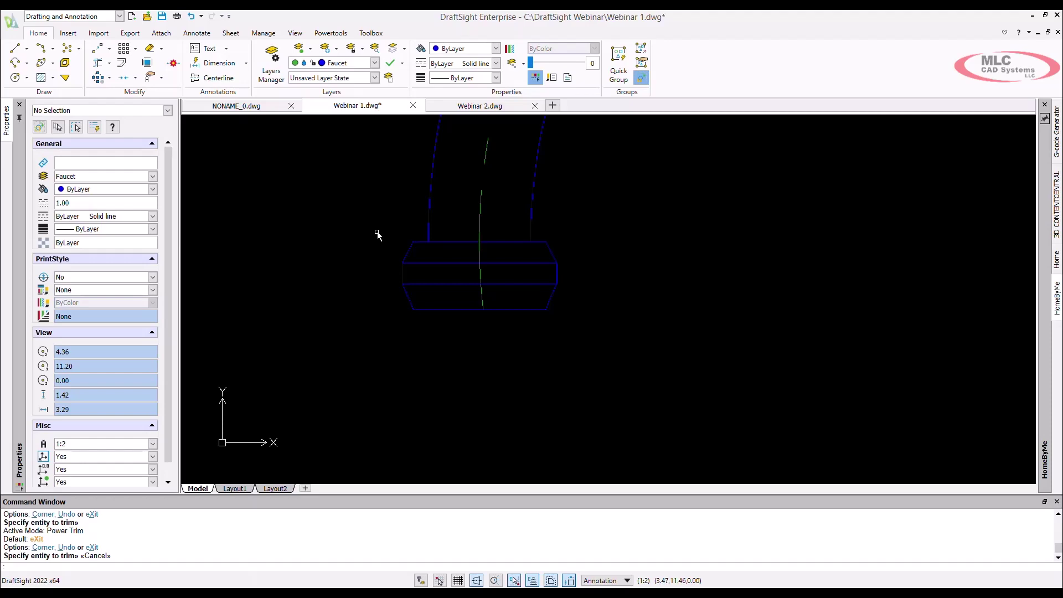
# Fit the whole faucet drawing in view and close Webinar 1.dwg without saving its changes
pyautogui.middleClick(377, 234)
pyautogui.middleClick(376, 233)
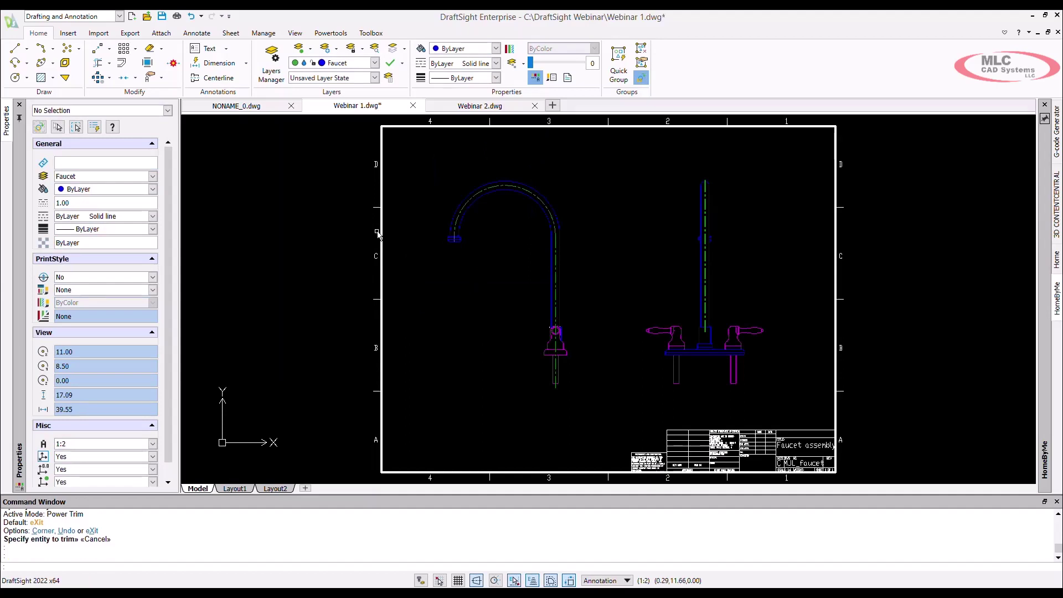
pyautogui.click(413, 105)
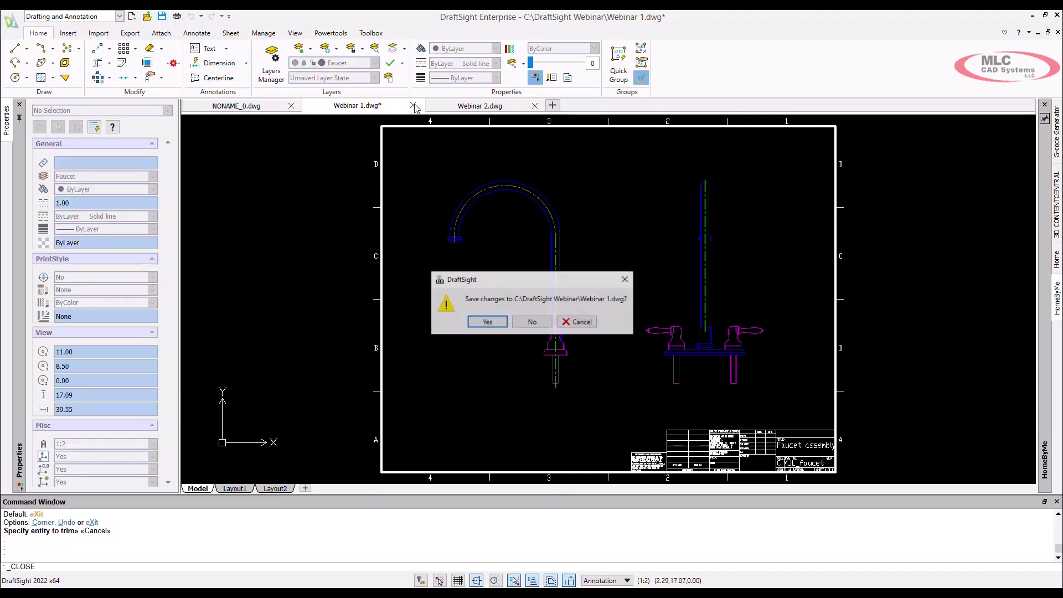
pyautogui.click(532, 321)
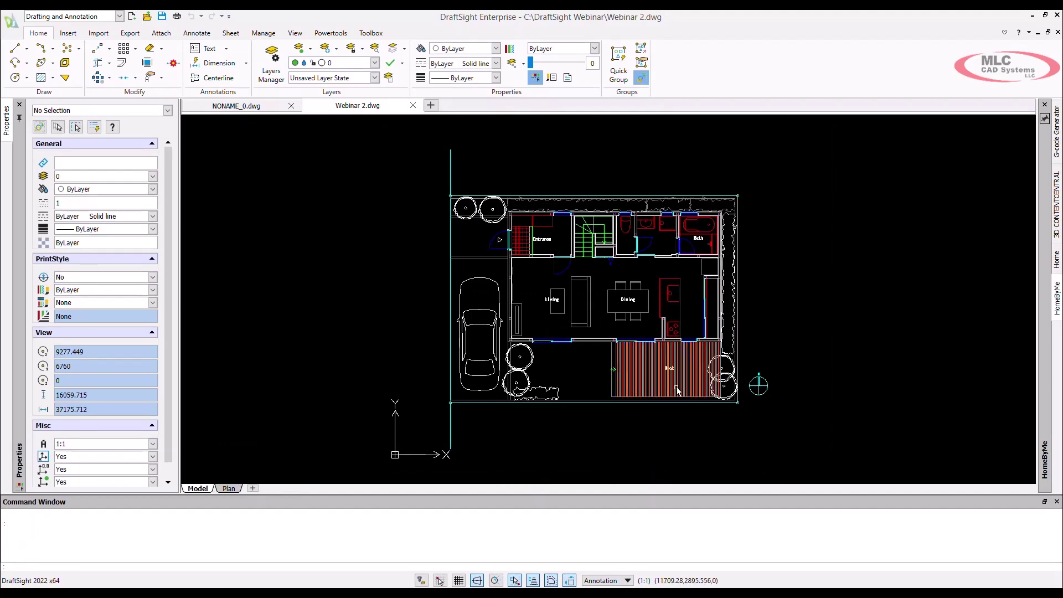
# Save a close-up of the deck area in the floor plan as a named model view called Deck
pyautogui.scroll(4, 686, 378)
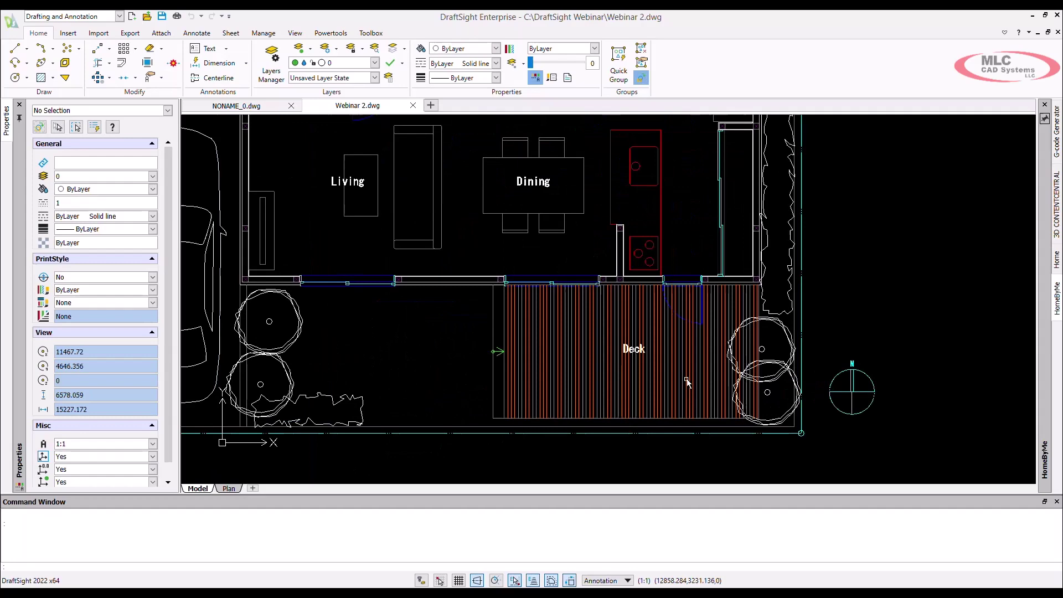
pyautogui.scroll(2, 687, 382)
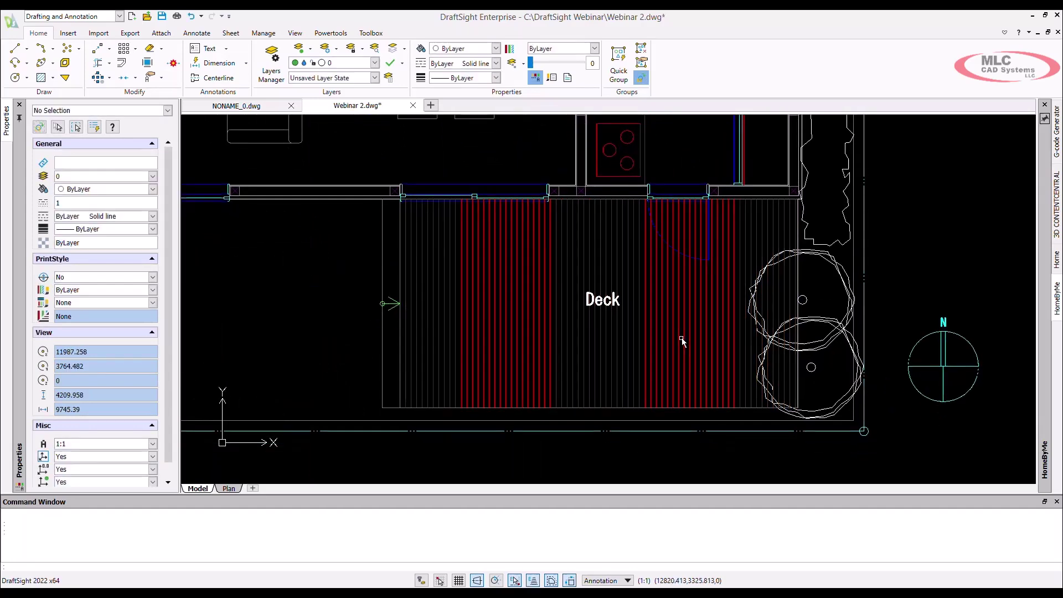
pyautogui.click(295, 32)
pyautogui.click(133, 70)
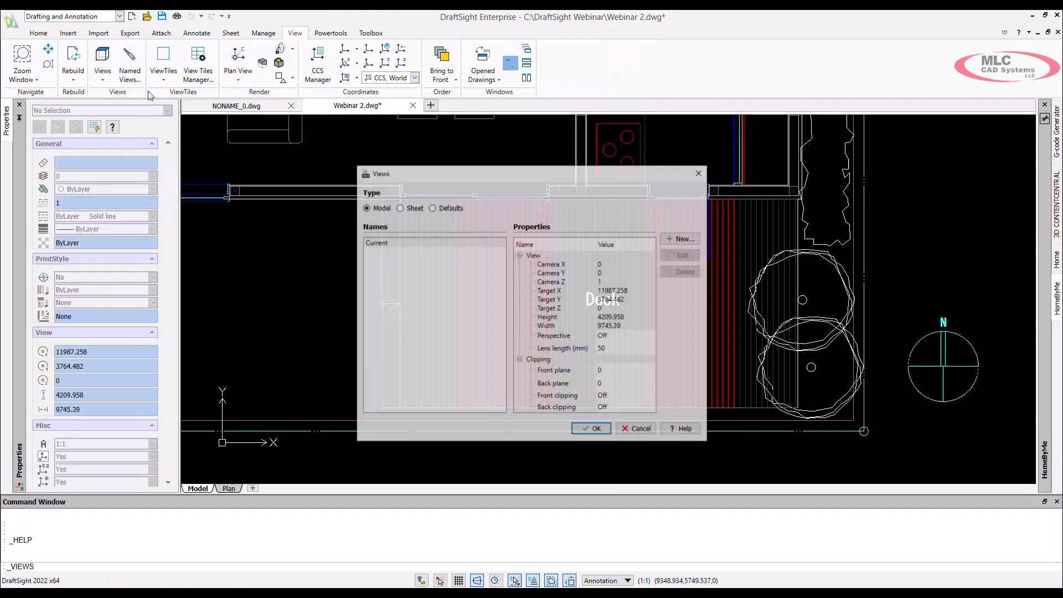
pyautogui.click(680, 239)
pyautogui.write('Deck')
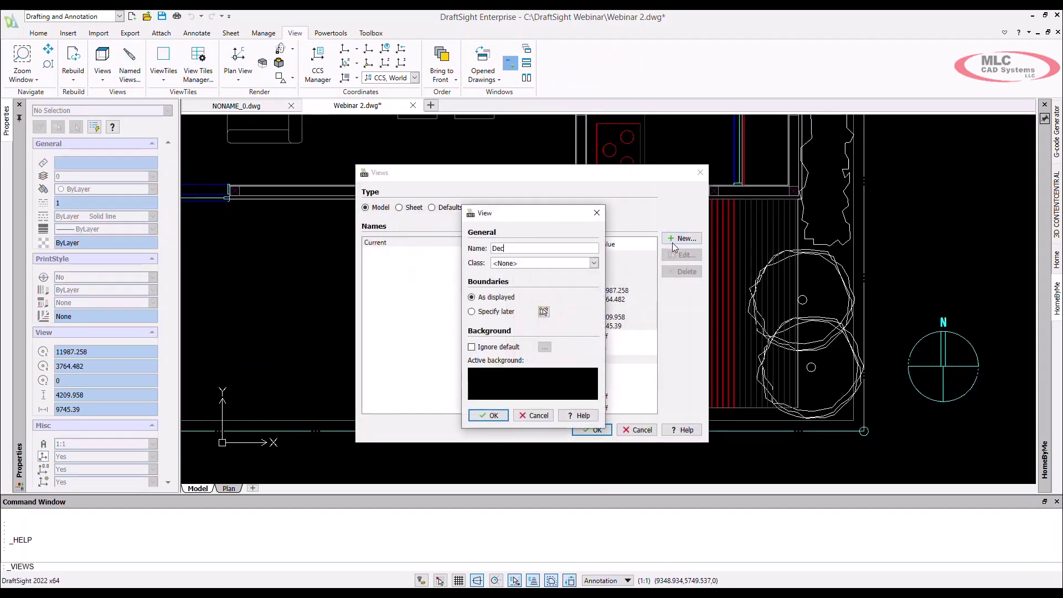
pyautogui.click(488, 415)
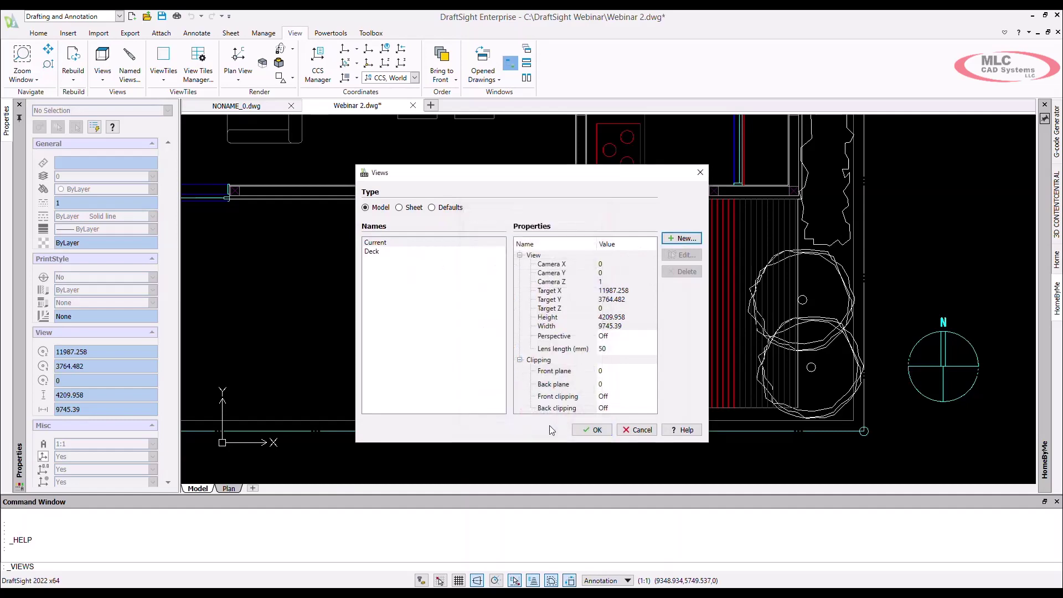
pyautogui.click(591, 430)
# Save a close-up of the entrance area in the floor plan as a named model view called Entrance
pyautogui.scroll(-2, 507, 364)
pyautogui.scroll(-2, 507, 364)
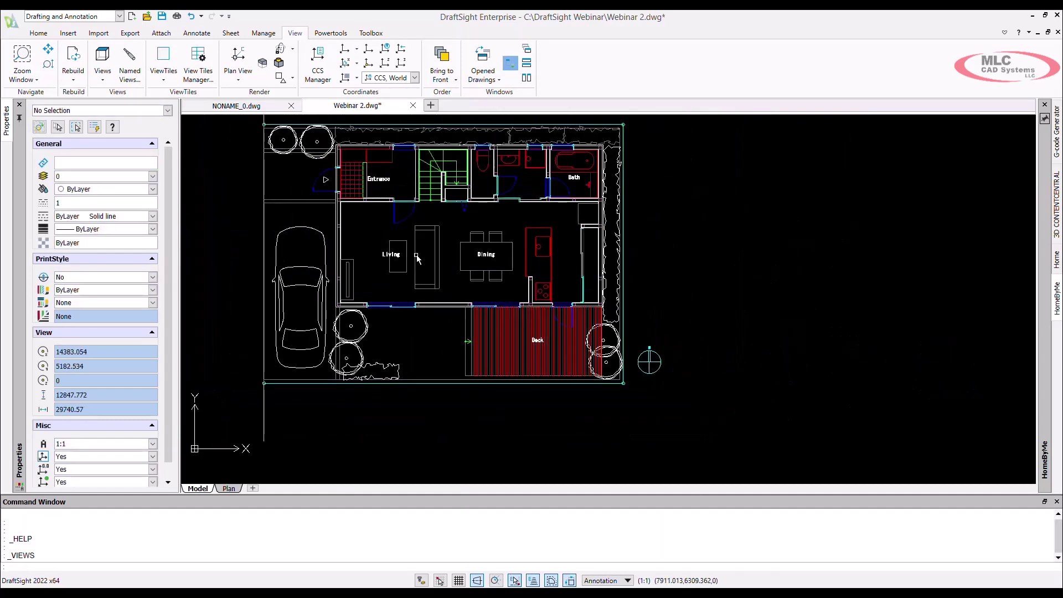
pyautogui.scroll(6, 354, 172)
pyautogui.moveTo(422, 244); pyautogui.dragTo(521, 246, button='middle')
pyautogui.press('Return')
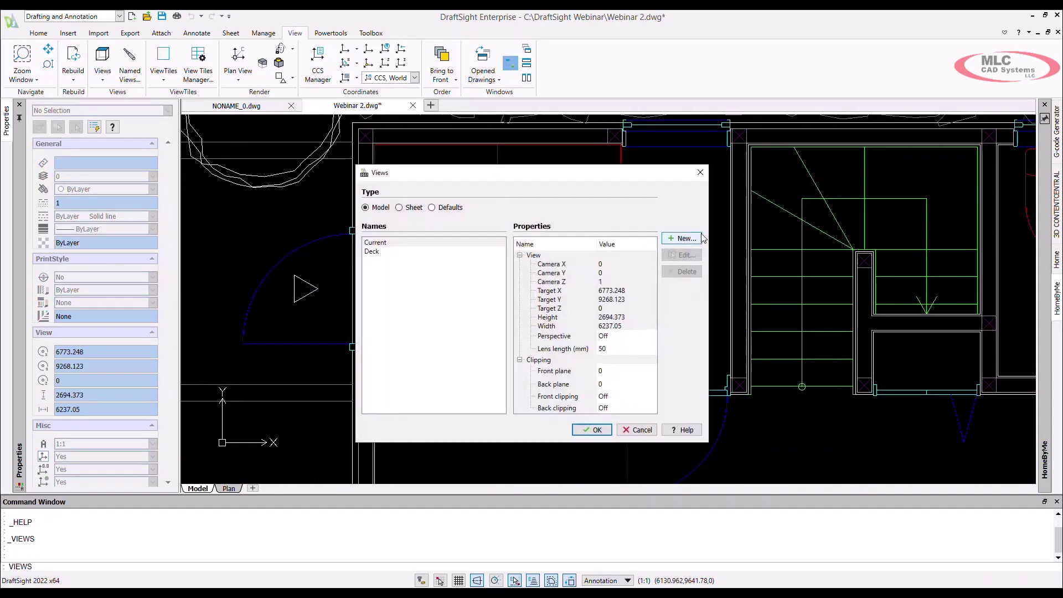
pyautogui.click(698, 239)
pyautogui.write('Entrance')
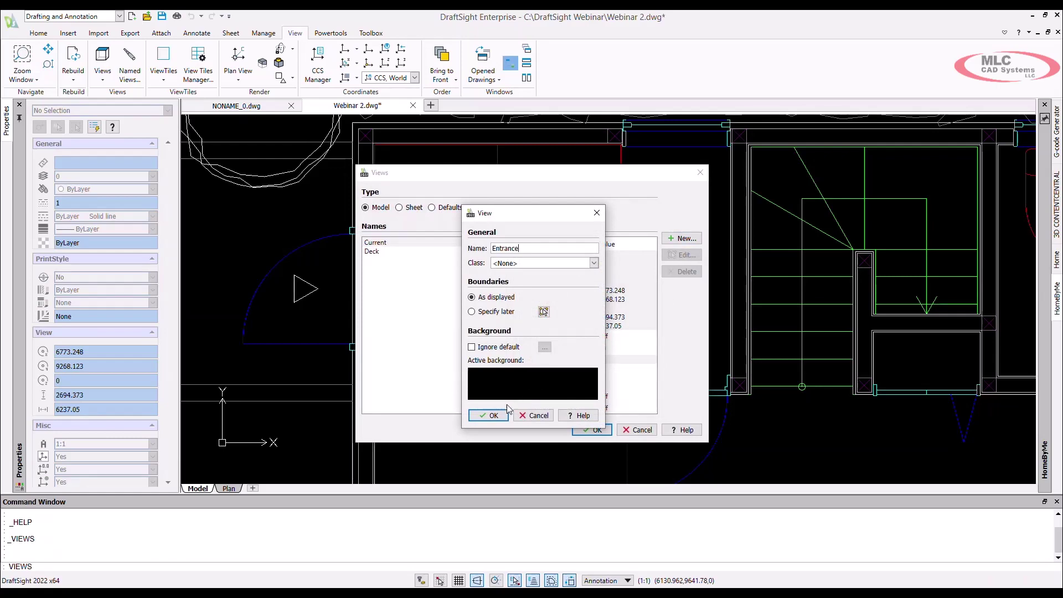
pyautogui.click(488, 416)
# Restore the saved Deck view and, after it, the saved Entrance view
pyautogui.click(374, 252)
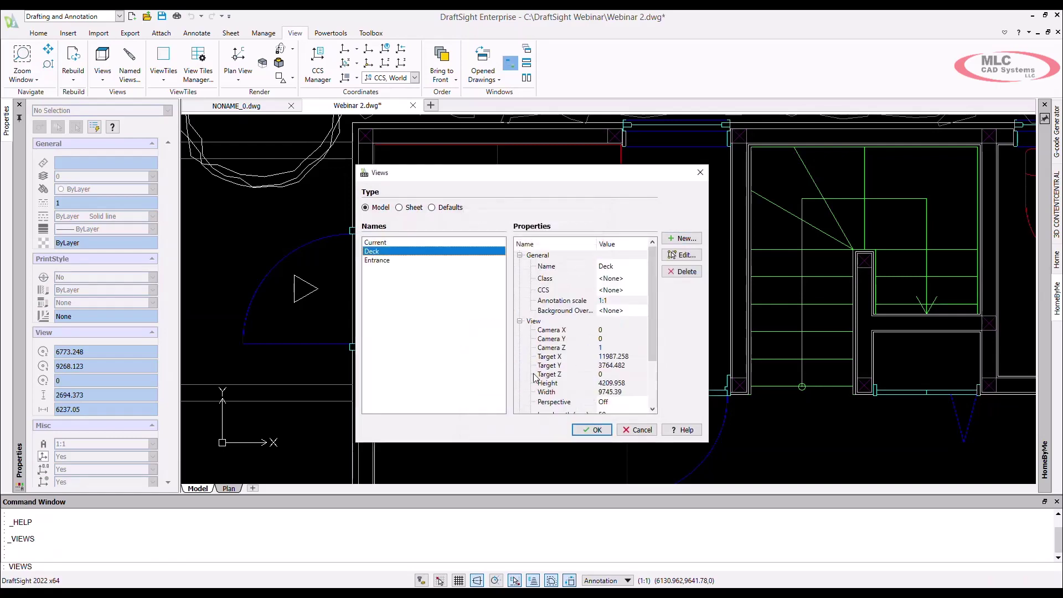
pyautogui.click(591, 430)
pyautogui.press('Return')
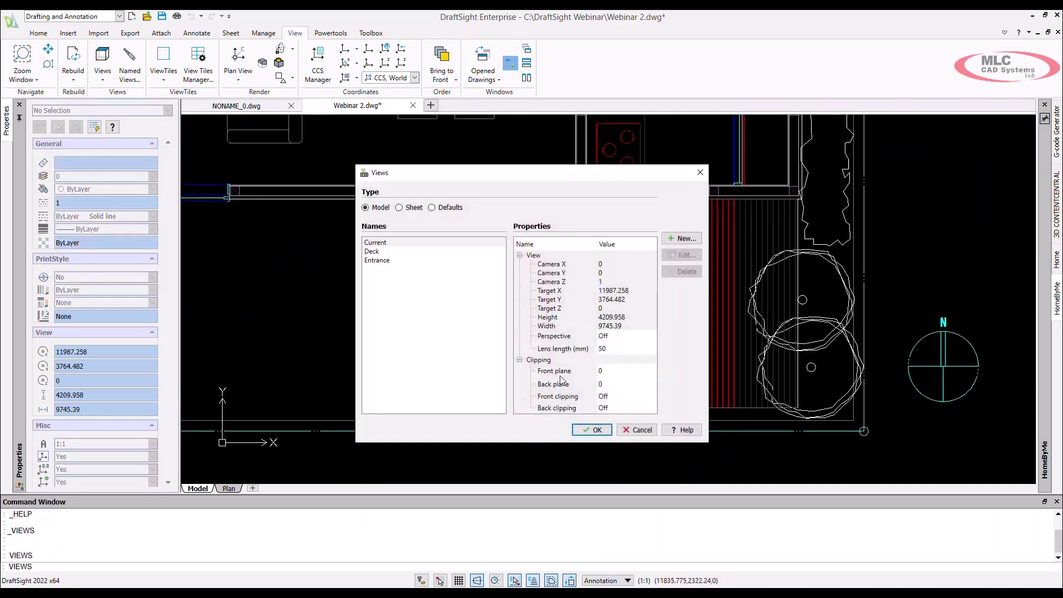
pyautogui.click(391, 261)
pyautogui.click(591, 430)
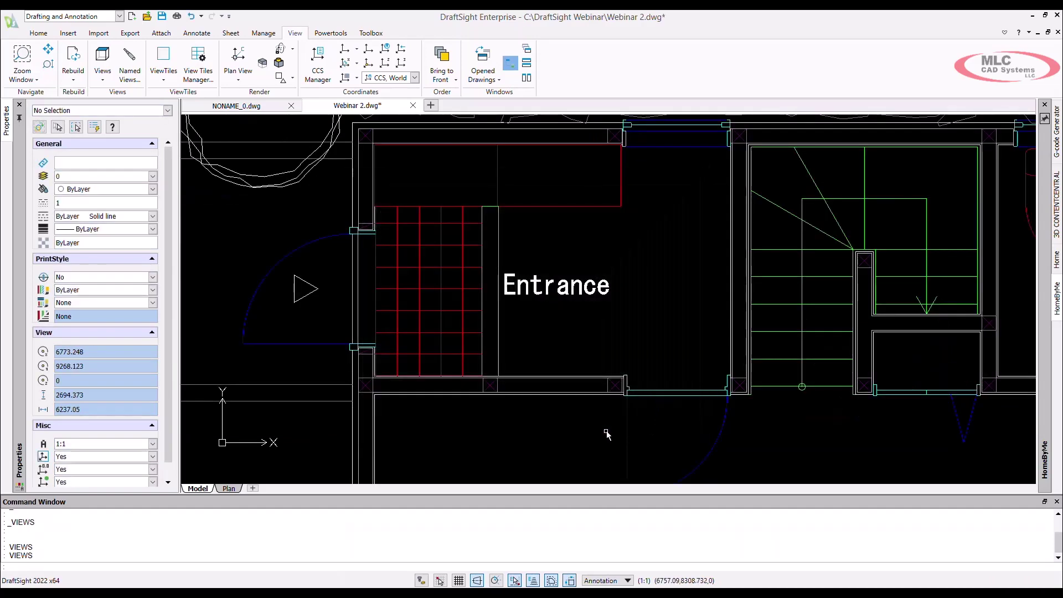
# Fit the whole floor plan in view and close Webinar 2.dwg without saving its changes
pyautogui.middleClick(603, 435)
pyautogui.middleClick(602, 435)
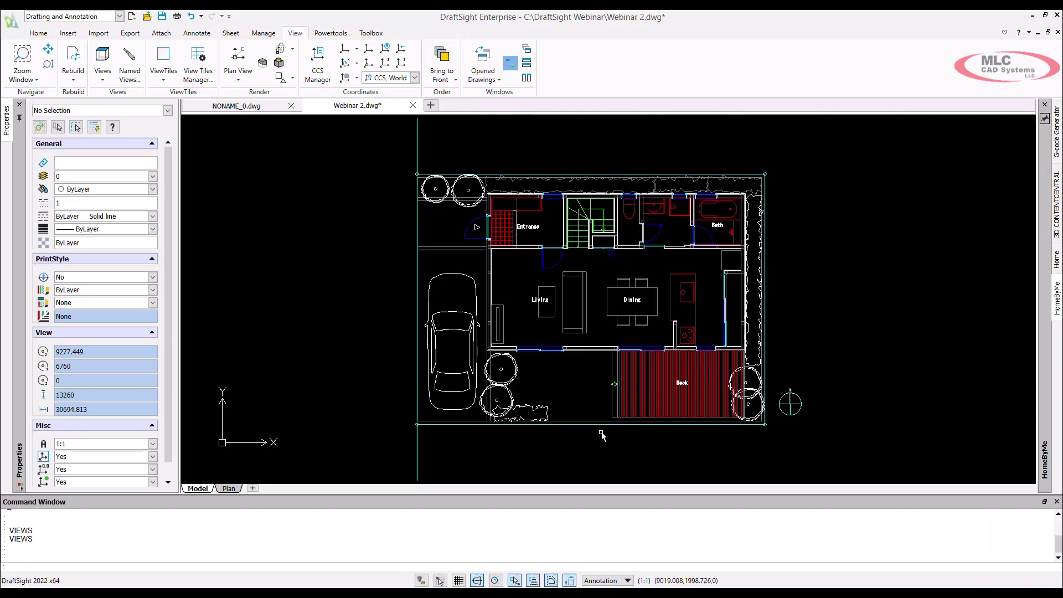
pyautogui.click(413, 105)
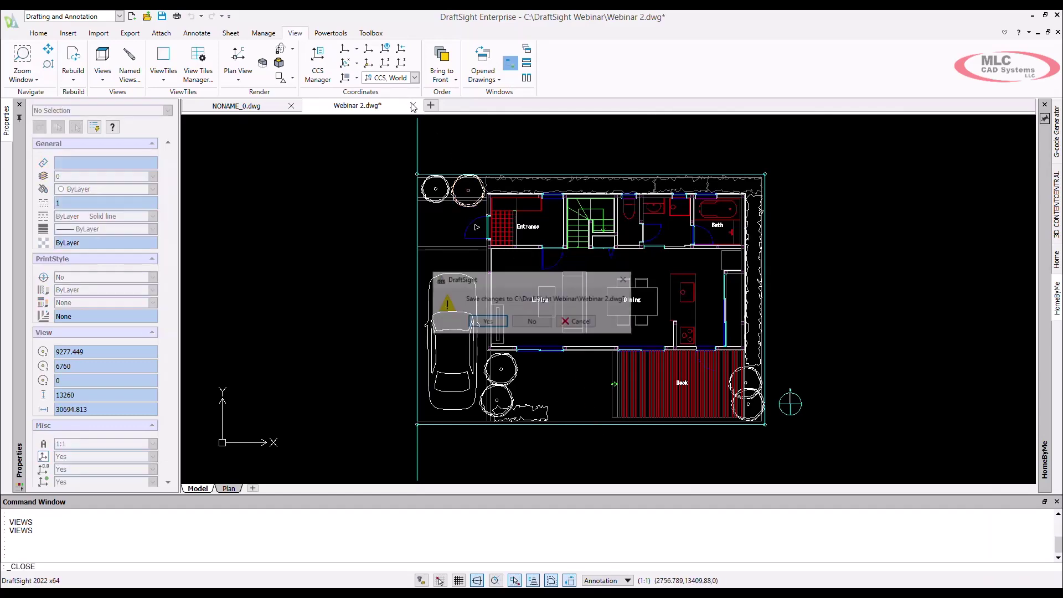
pyautogui.click(533, 322)
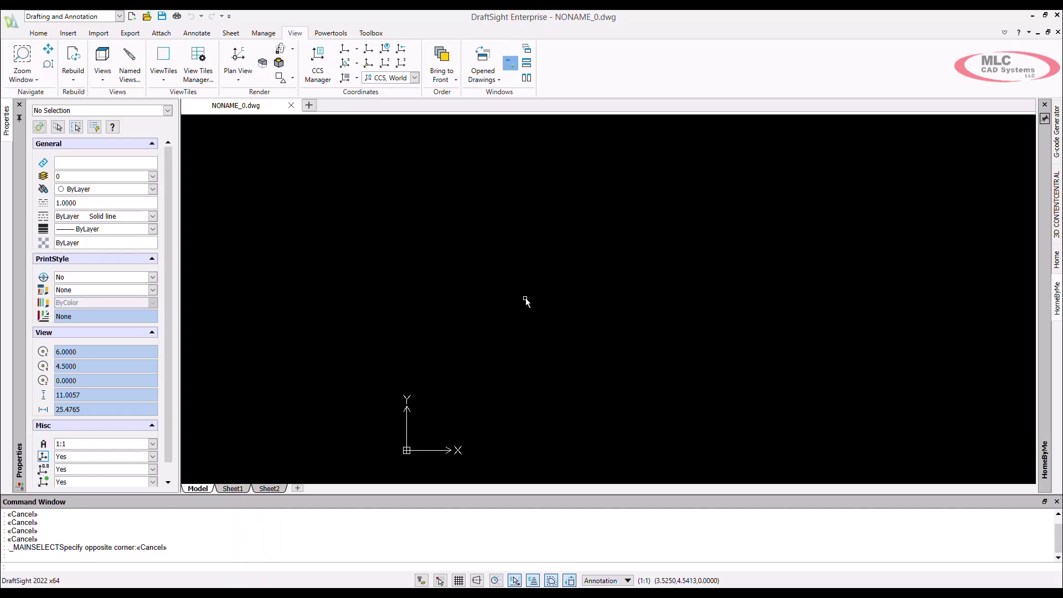
# Turn on Snap and Ortho and draw an 80-unit horizontal line from the origin along the positive X direction
pyautogui.click(441, 581)
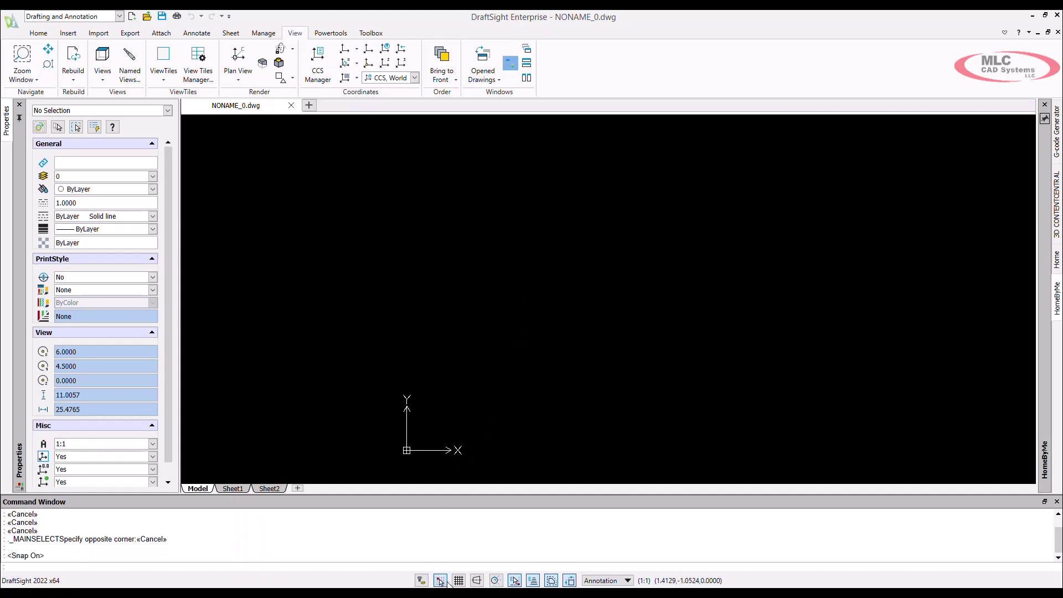
pyautogui.click(480, 582)
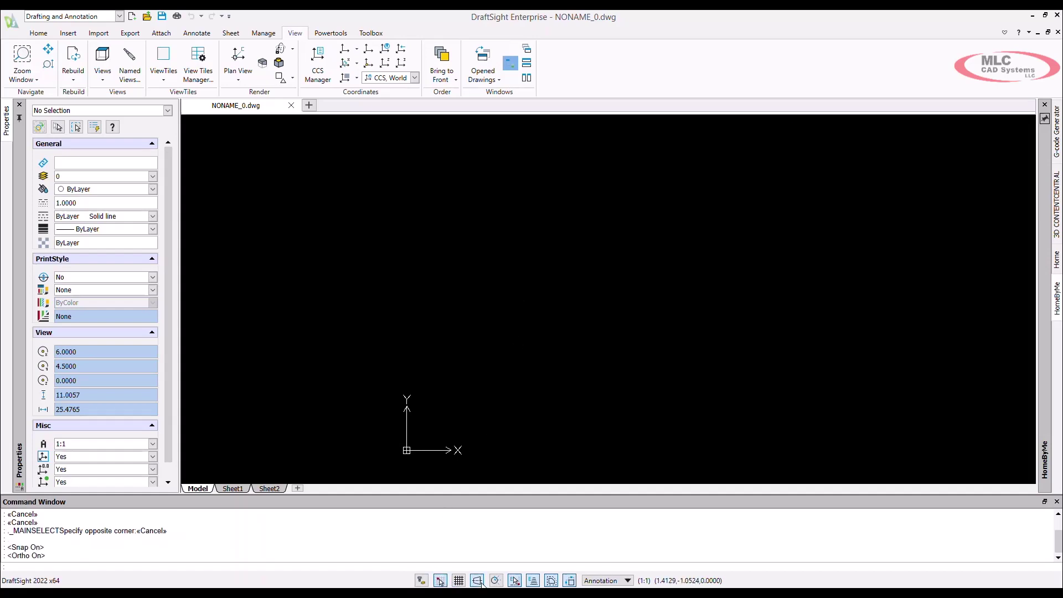
pyautogui.scroll(2, 498, 446)
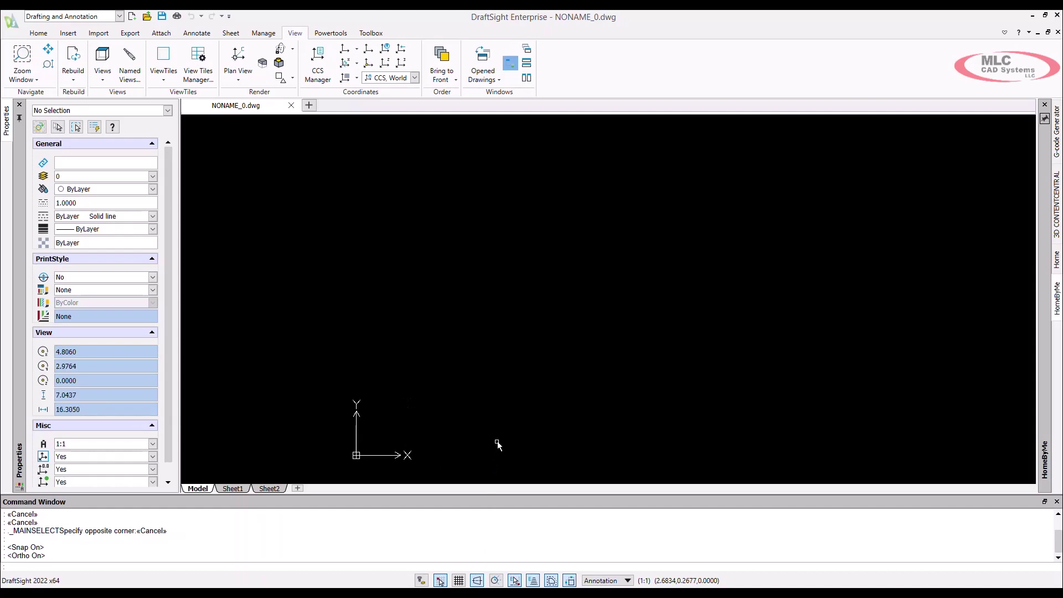
pyautogui.moveTo(498, 446); pyautogui.dragTo(469, 362, button='middle')
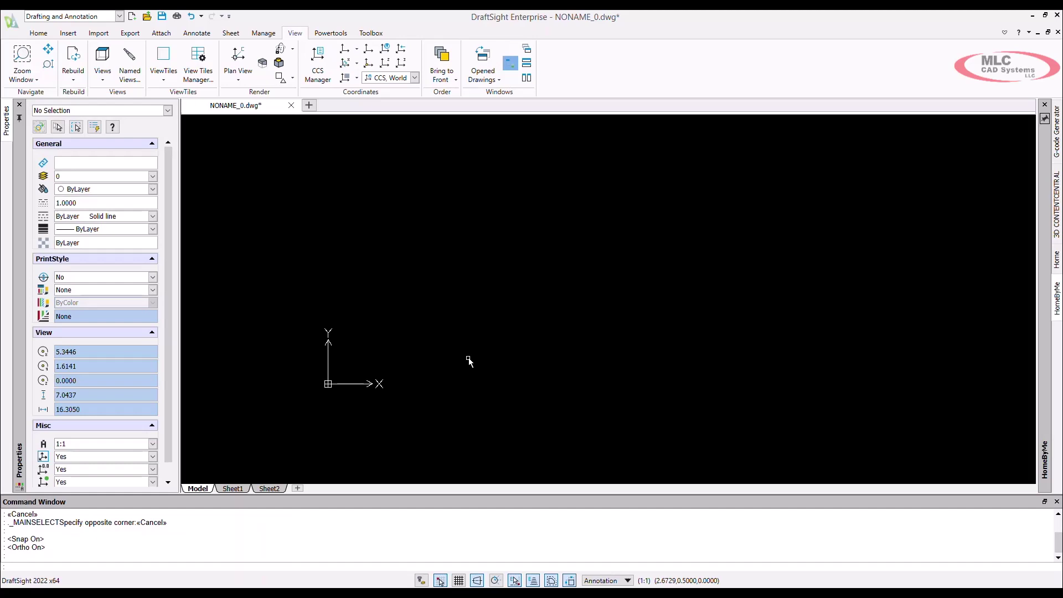
pyautogui.write('line')
pyautogui.press('Return')
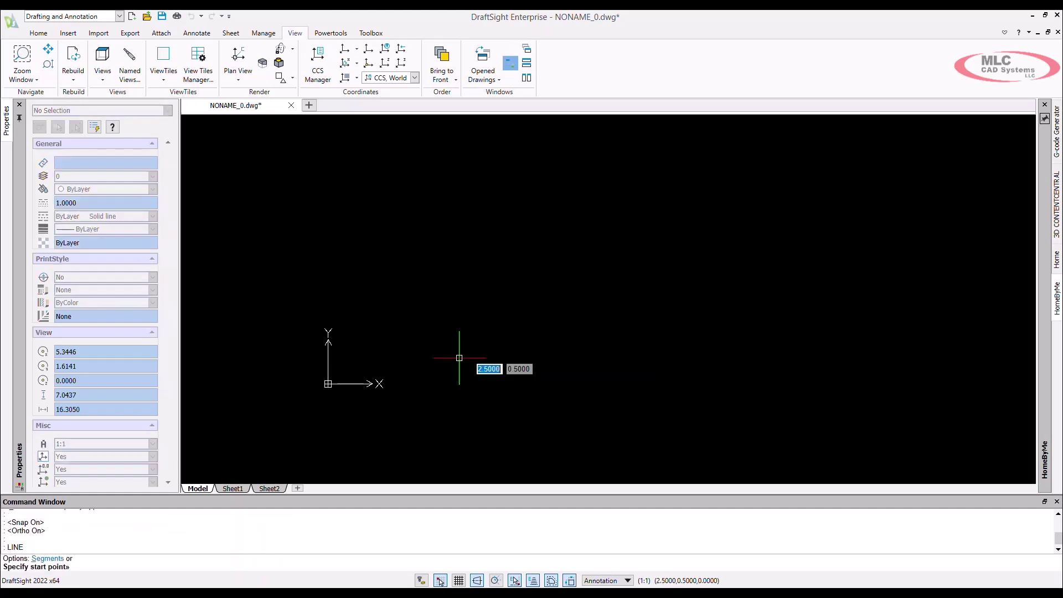
pyautogui.click(328, 384)
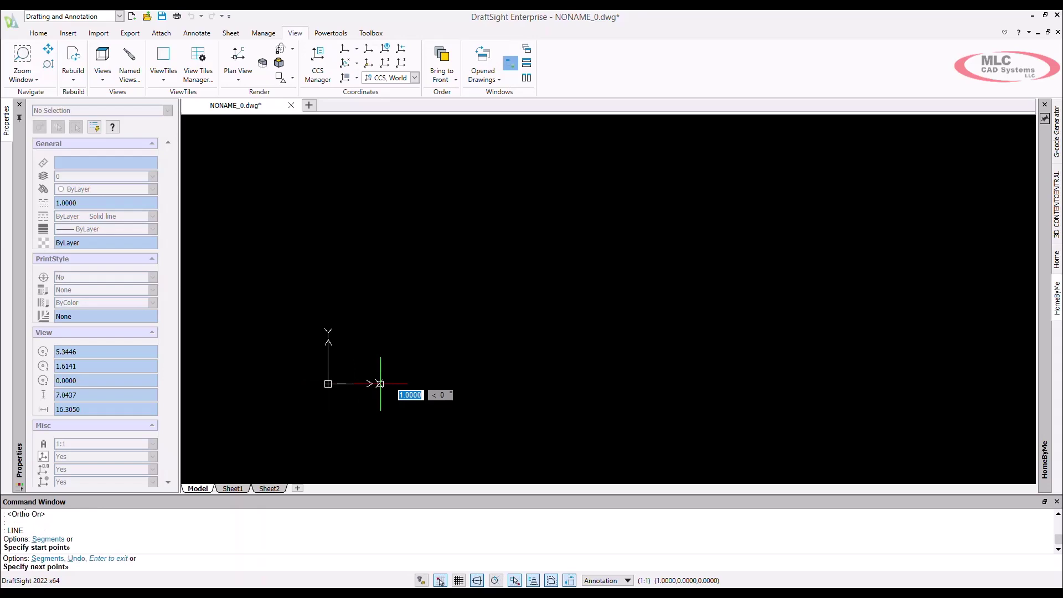
pyautogui.write('80')
pyautogui.press('Return')
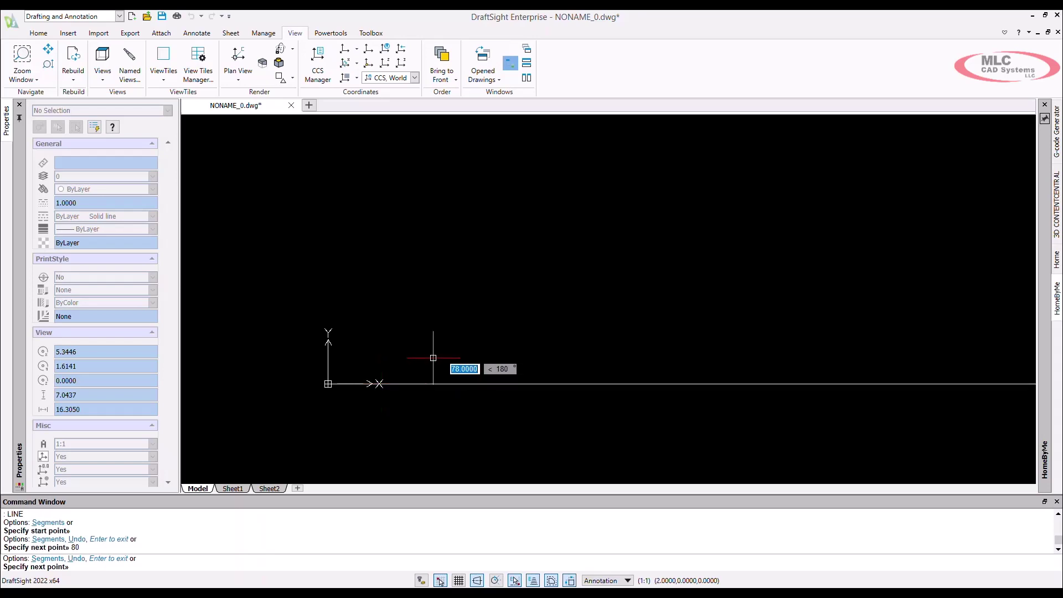
pyautogui.press('Escape')
# Draw two vertical lines upward from the base line: 10 units long at the origin and 30 units long at the far end
pyautogui.scroll(-5, 427, 354)
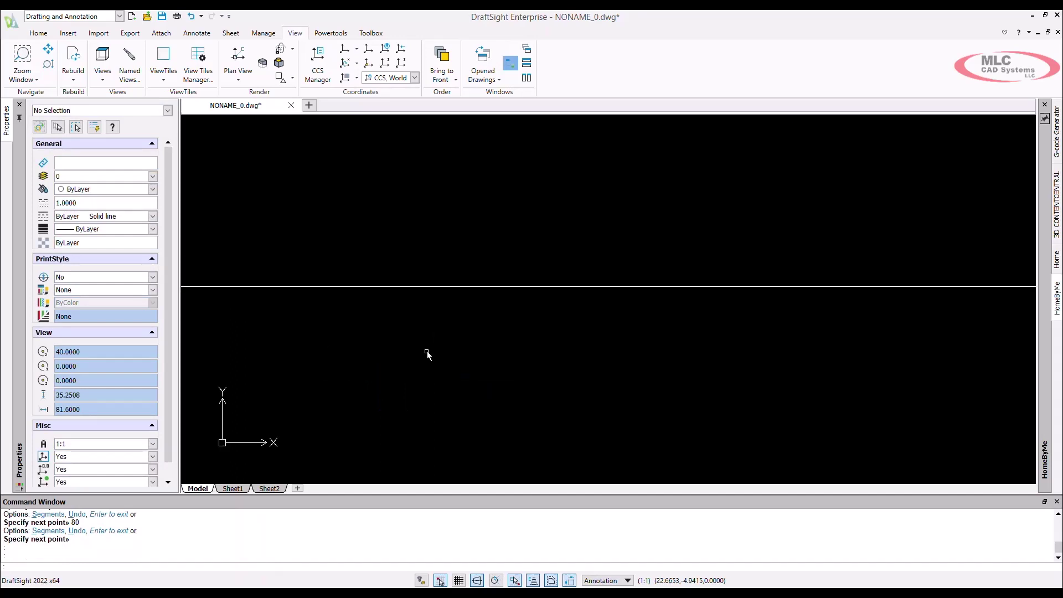
pyautogui.scroll(-1, 430, 354)
pyautogui.moveTo(455, 299); pyautogui.dragTo(515, 325, button='middle')
pyautogui.write('LINE')
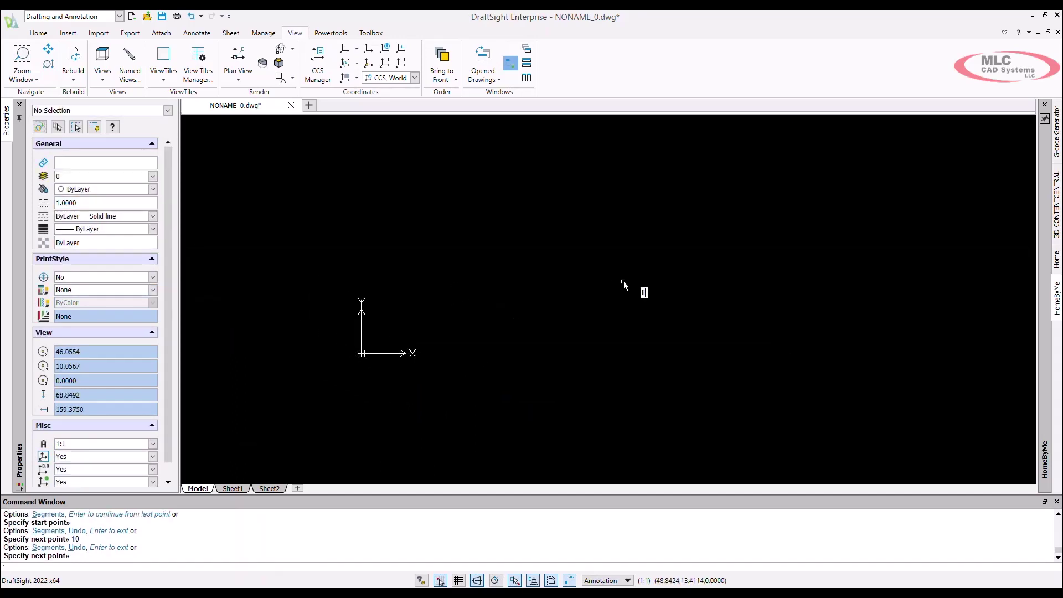
pyautogui.press('Return')
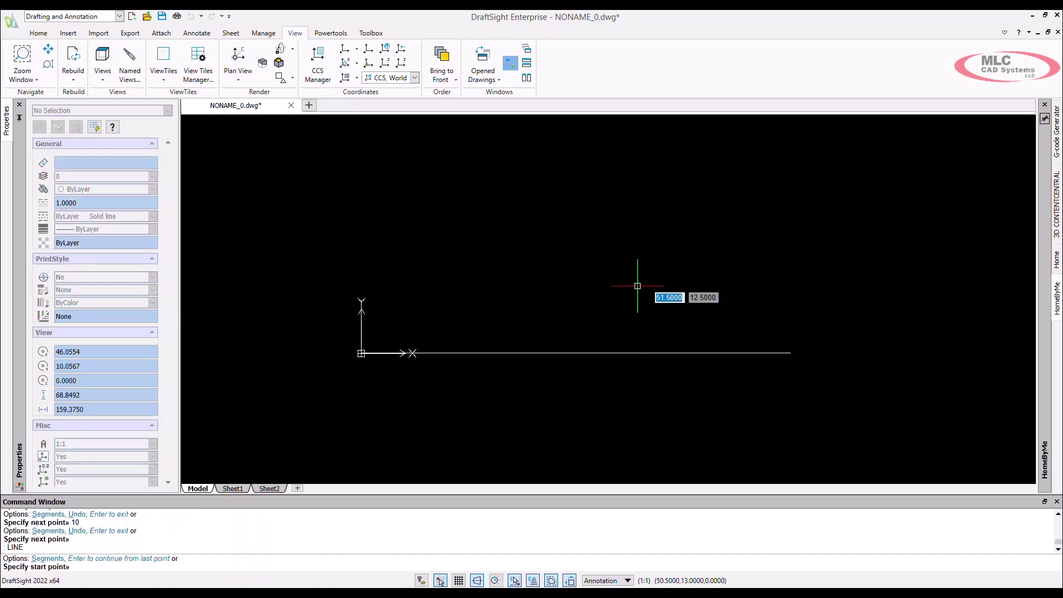
pyautogui.click(791, 353)
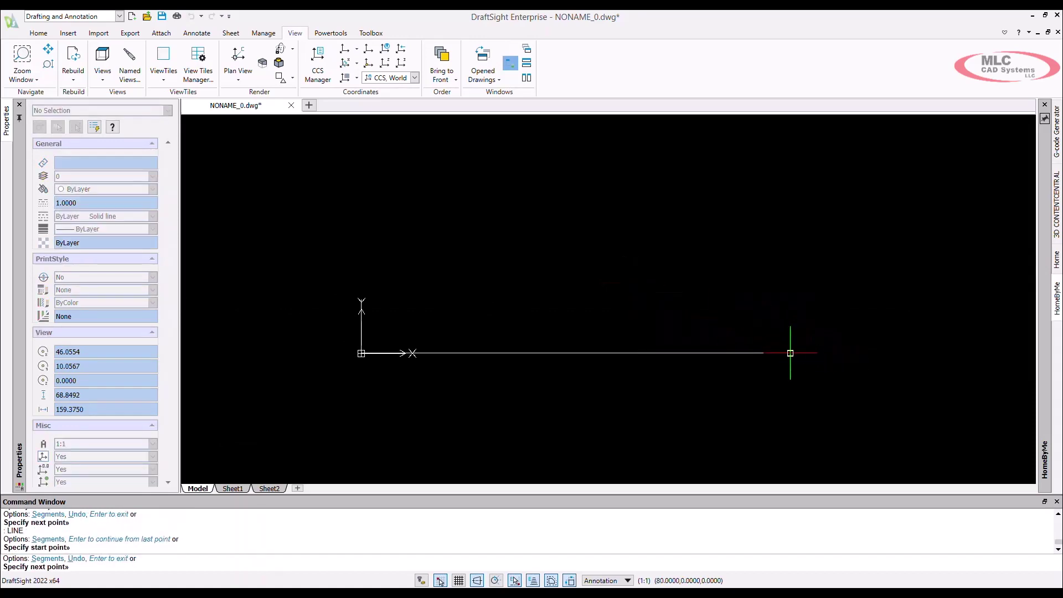
pyautogui.write('30')
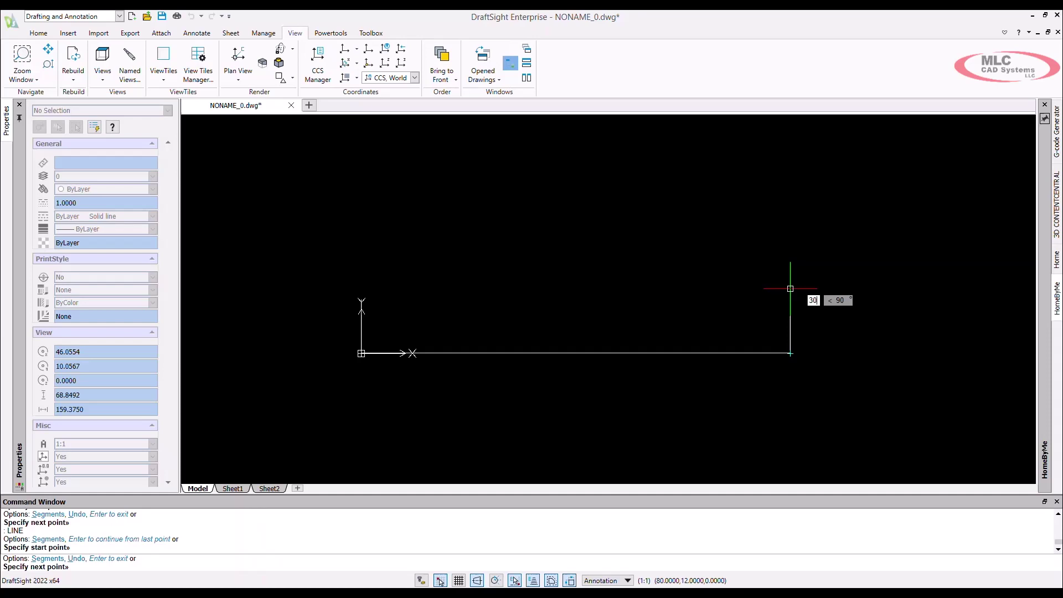
pyautogui.press('Return')
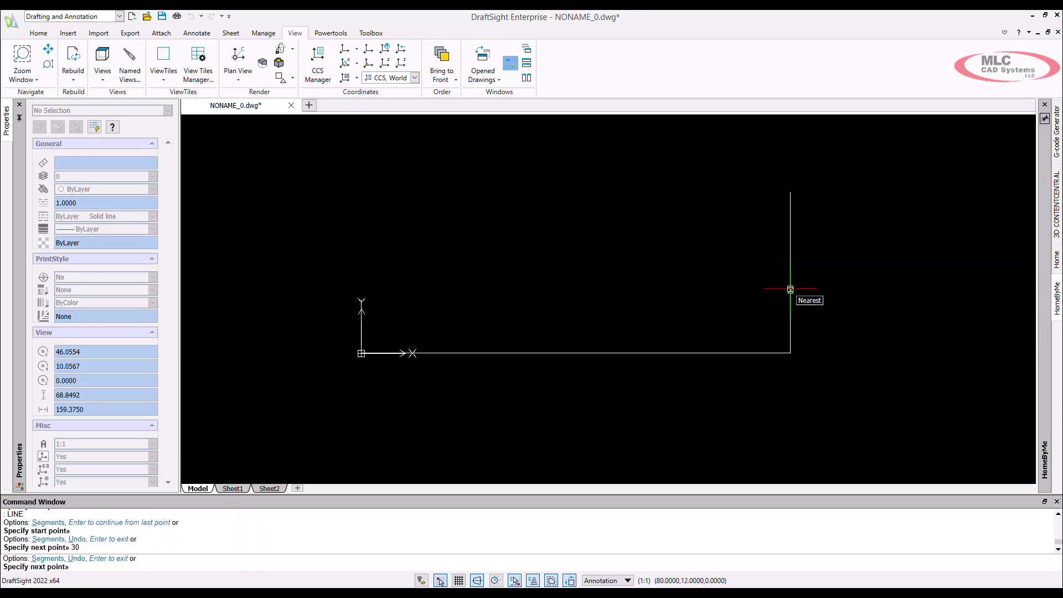
pyautogui.rightClick(469, 287)
pyautogui.click(483, 295)
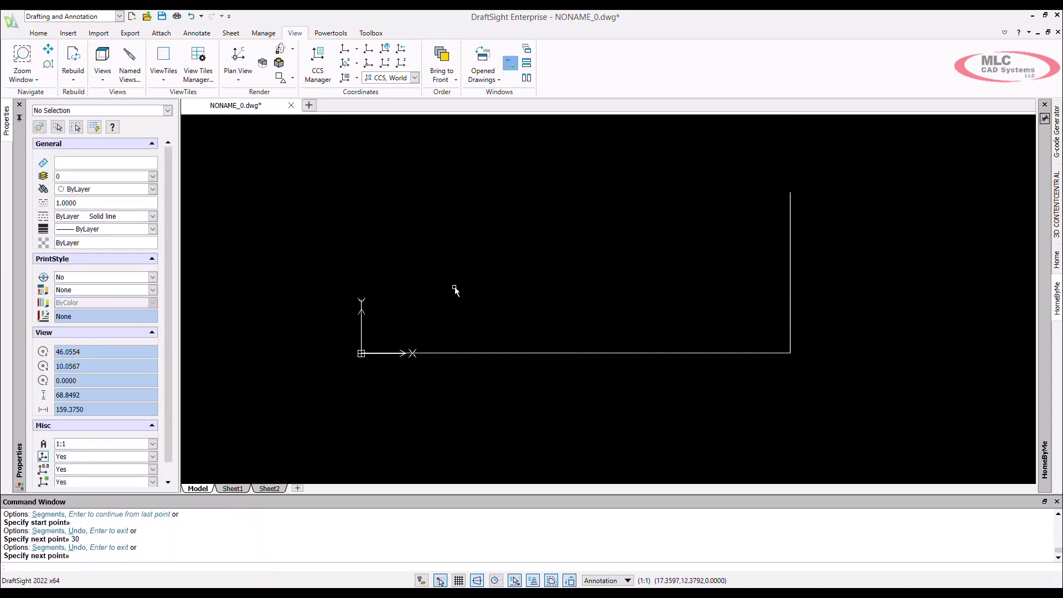
# With Ortho off, draw an 80-unit line at 30 degrees from the upper end of the short vertical line
pyautogui.press('Return')
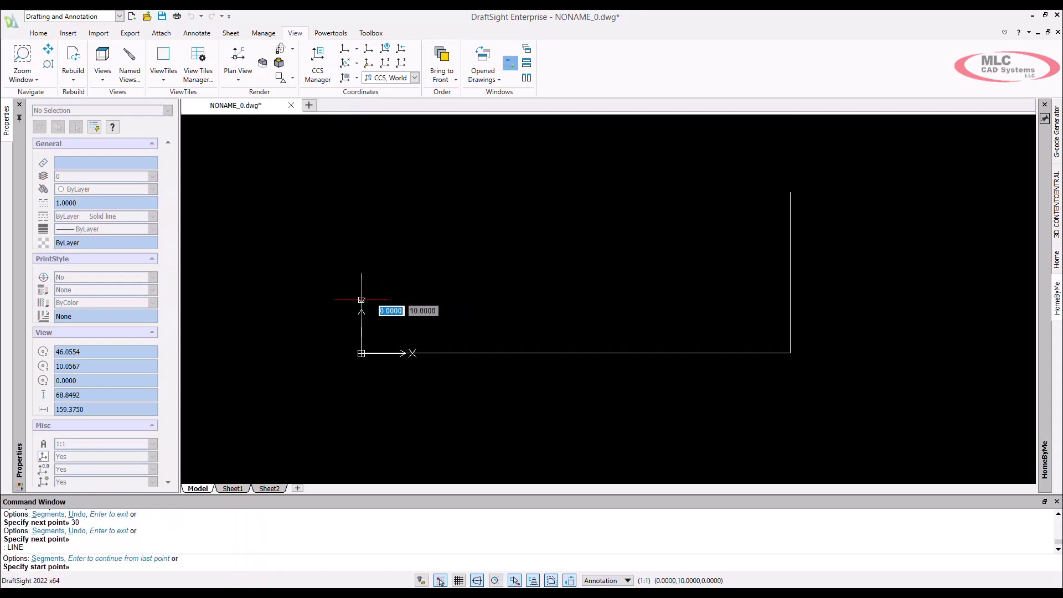
pyautogui.click(361, 299)
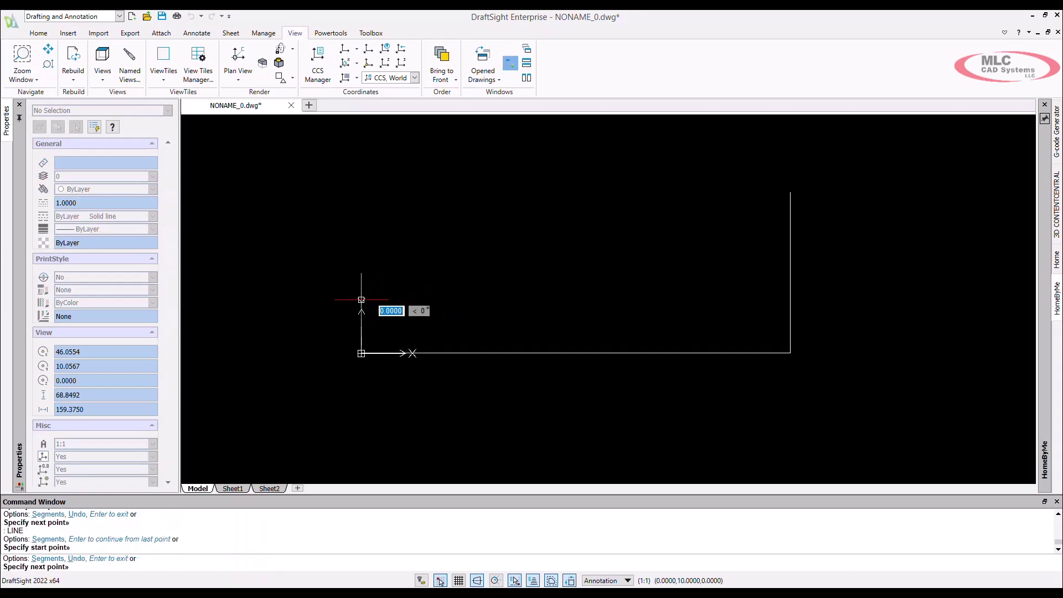
pyautogui.click(477, 581)
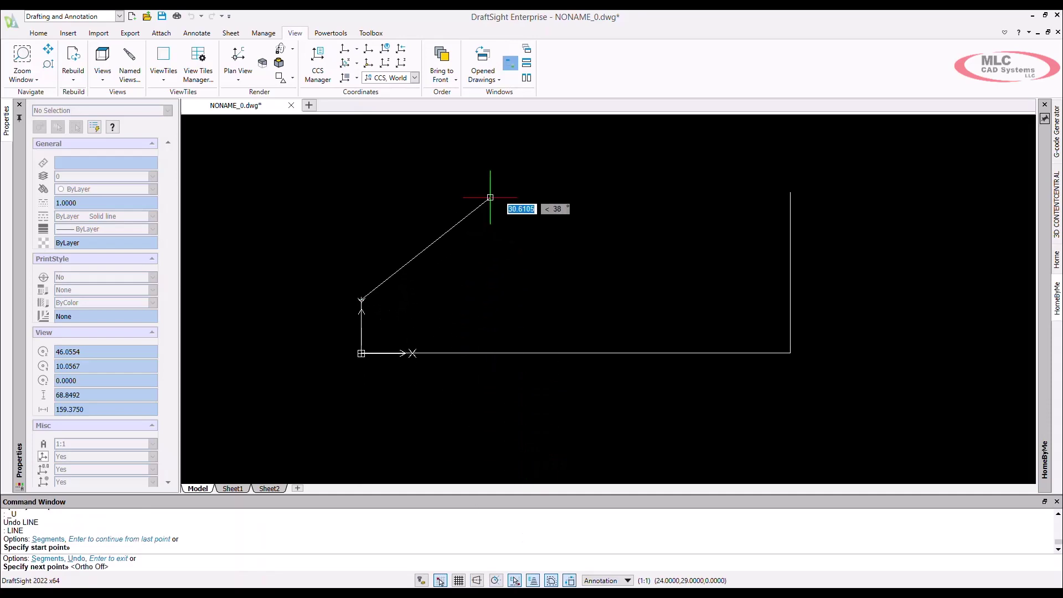
pyautogui.write('80')
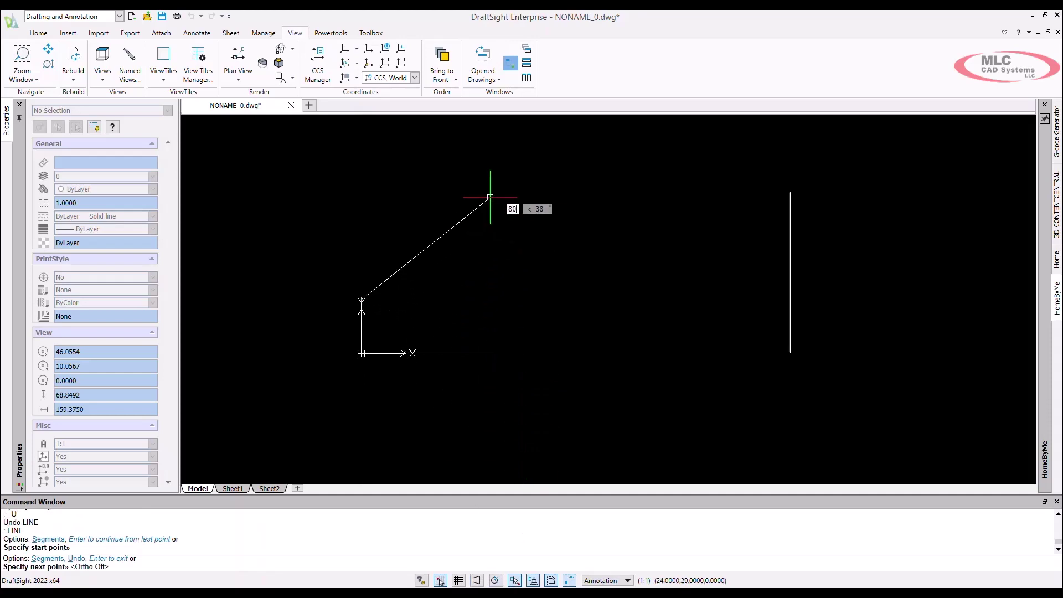
pyautogui.press('Tab')
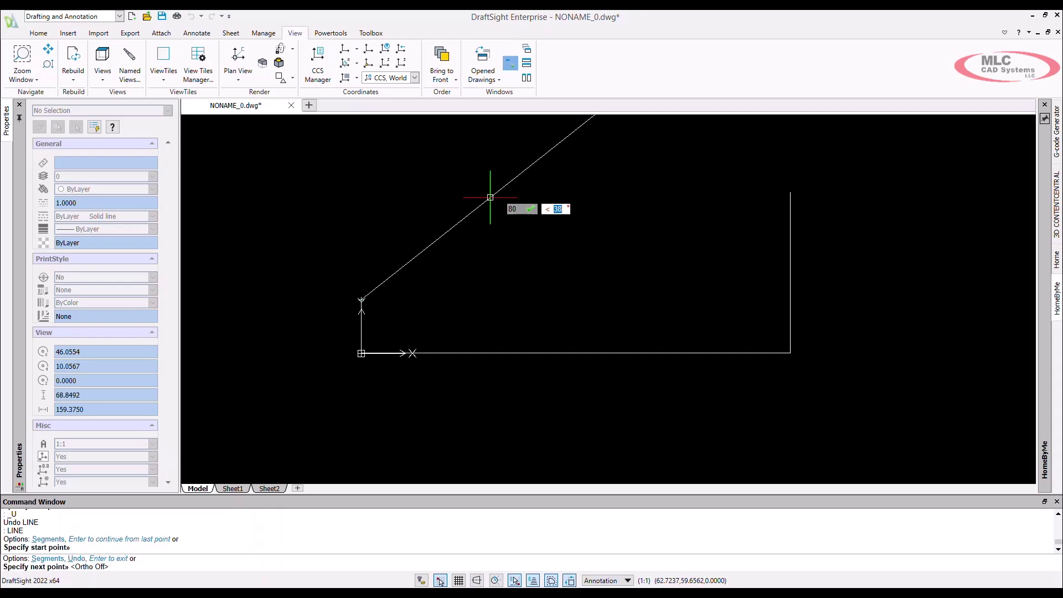
pyautogui.write('30')
pyautogui.press('Return')
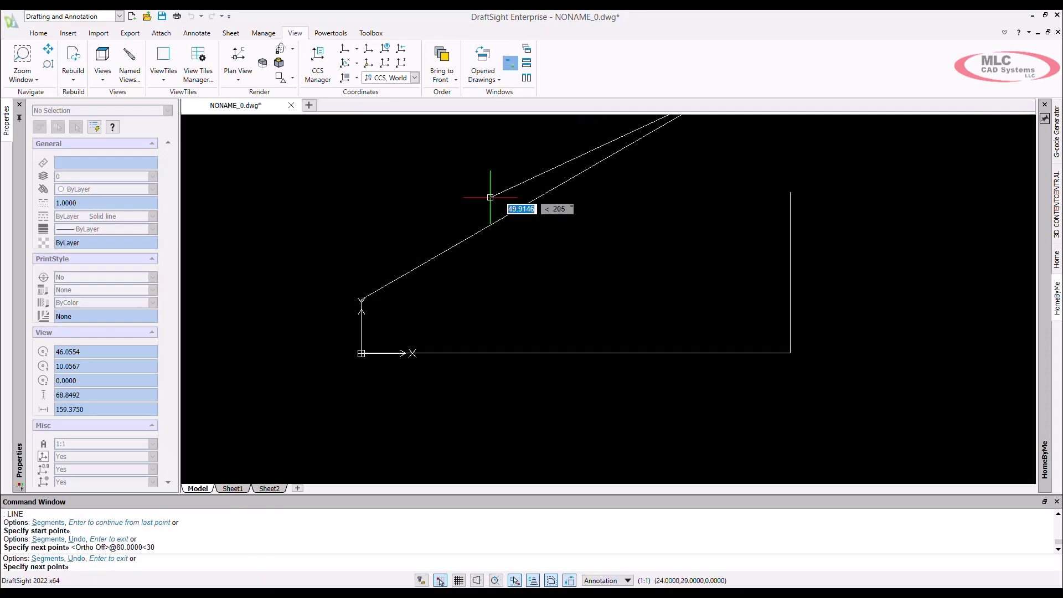
pyautogui.press('Return')
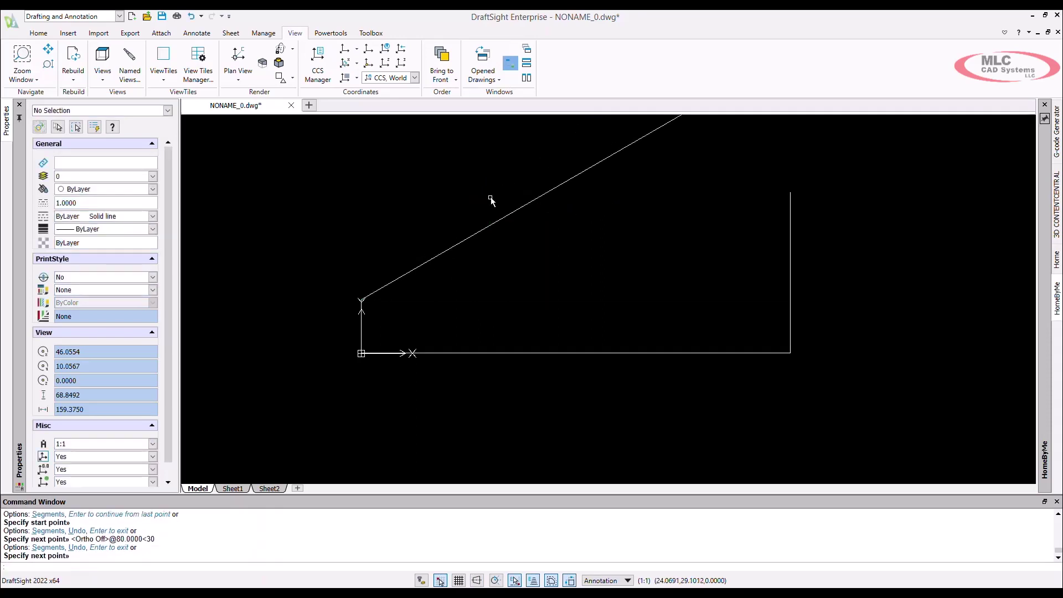
# Draw a circle of radius 15 tangent to the sloped line and the 30-unit vertical line using the Ttr option
pyautogui.middleClick(668, 269)
pyautogui.middleClick(668, 268)
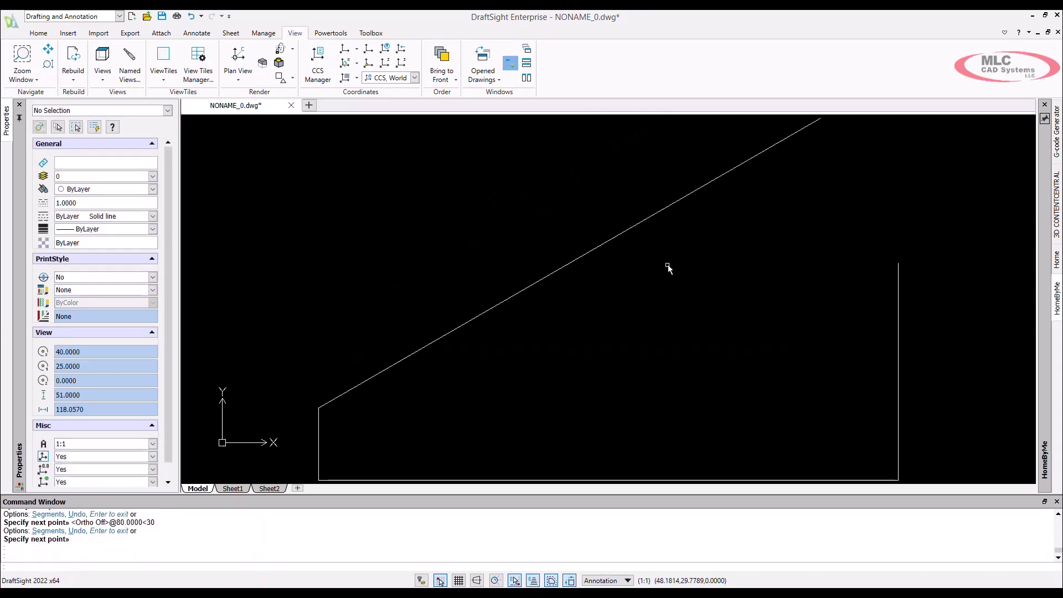
pyautogui.scroll(-1, 668, 268)
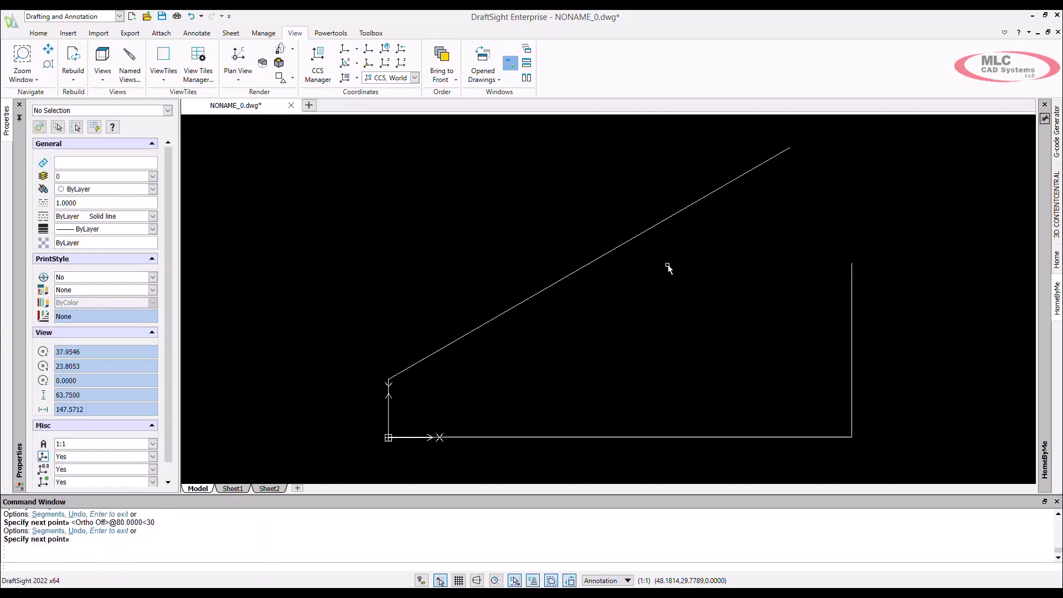
pyautogui.moveTo(720, 278); pyautogui.dragTo(684, 257, button='middle')
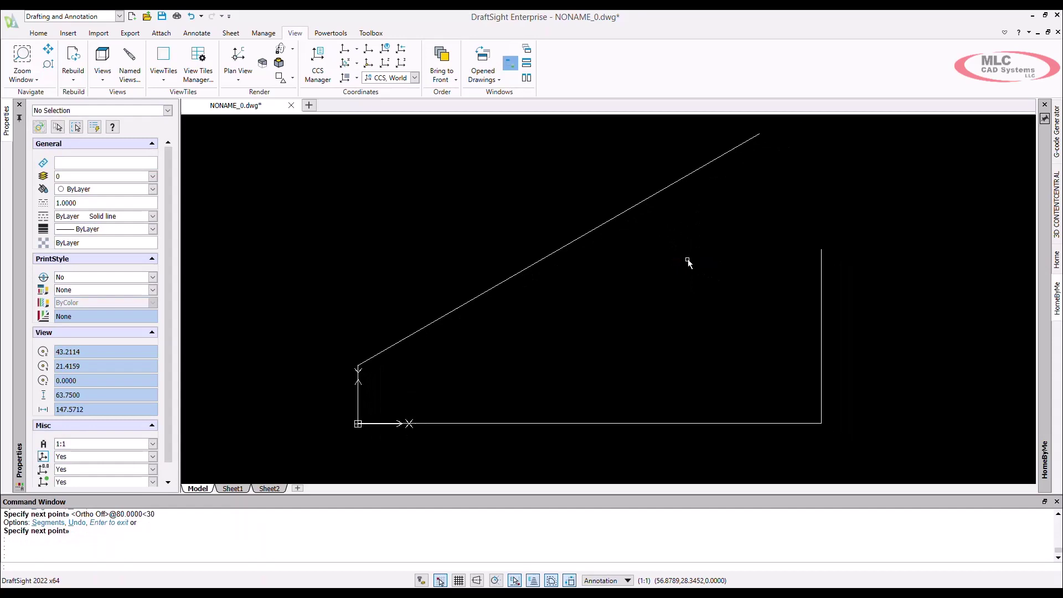
pyautogui.write('CIRCLE')
pyautogui.press('Return')
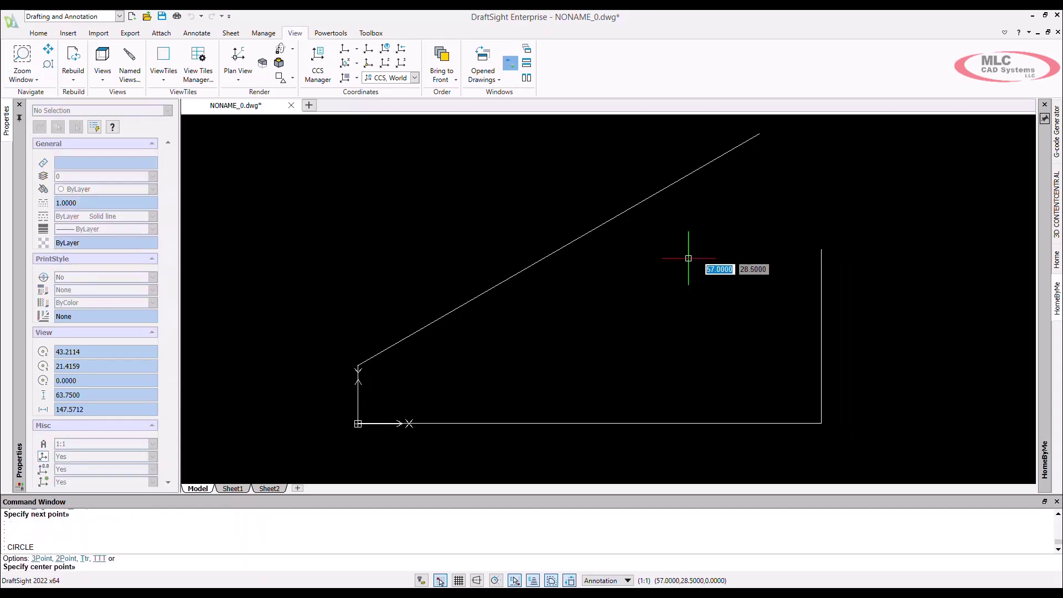
pyautogui.write('ttr')
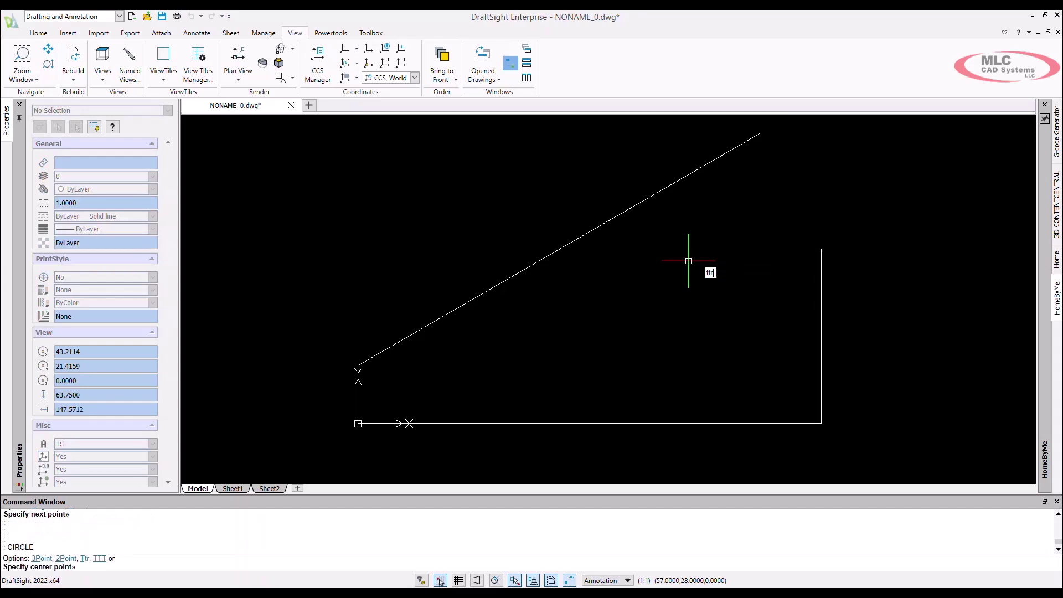
pyautogui.press('Return')
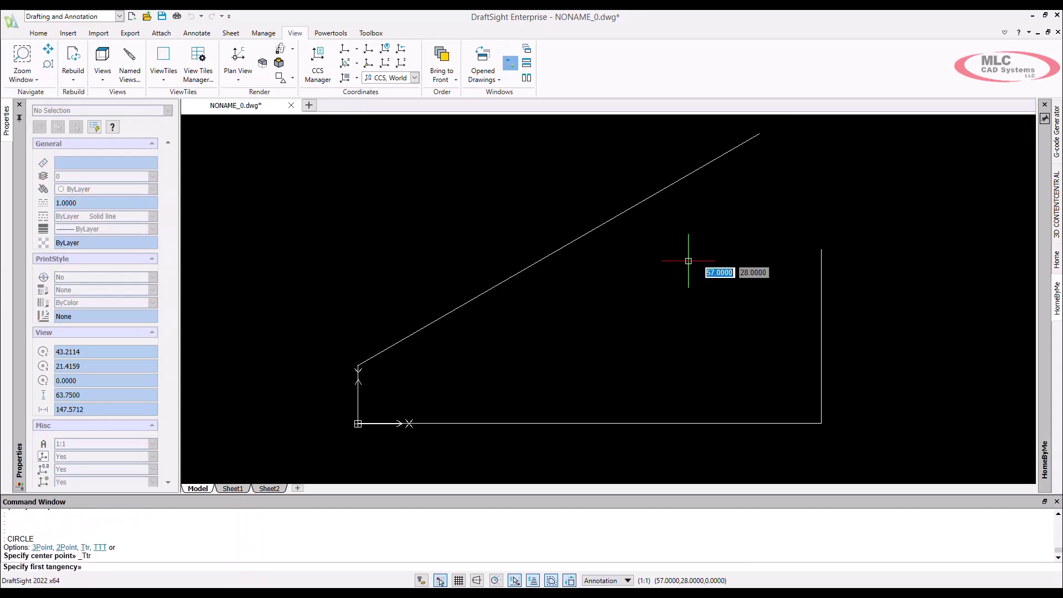
pyautogui.click(655, 194)
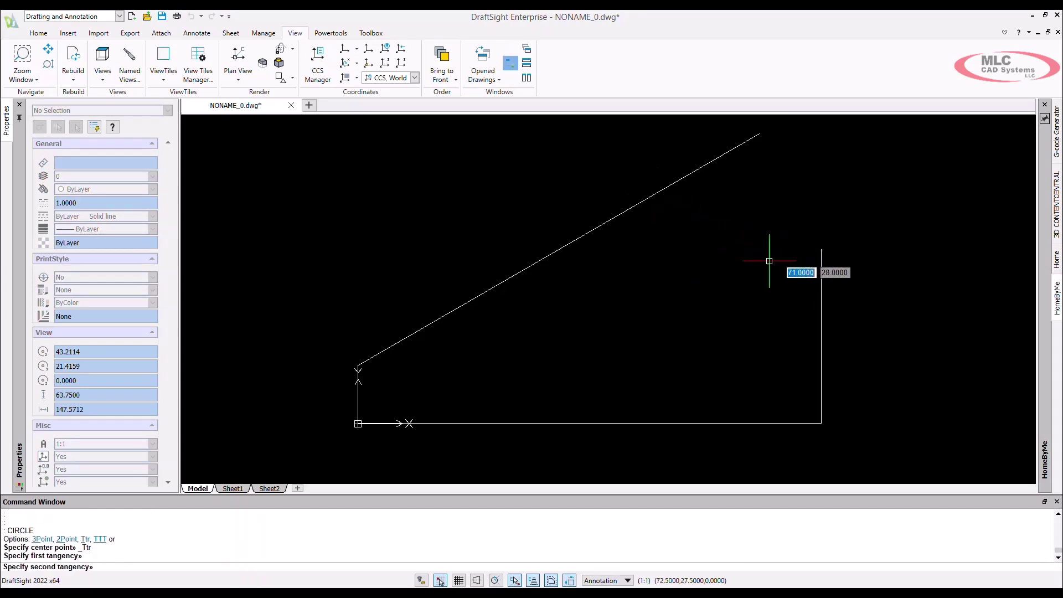
pyautogui.click(821, 278)
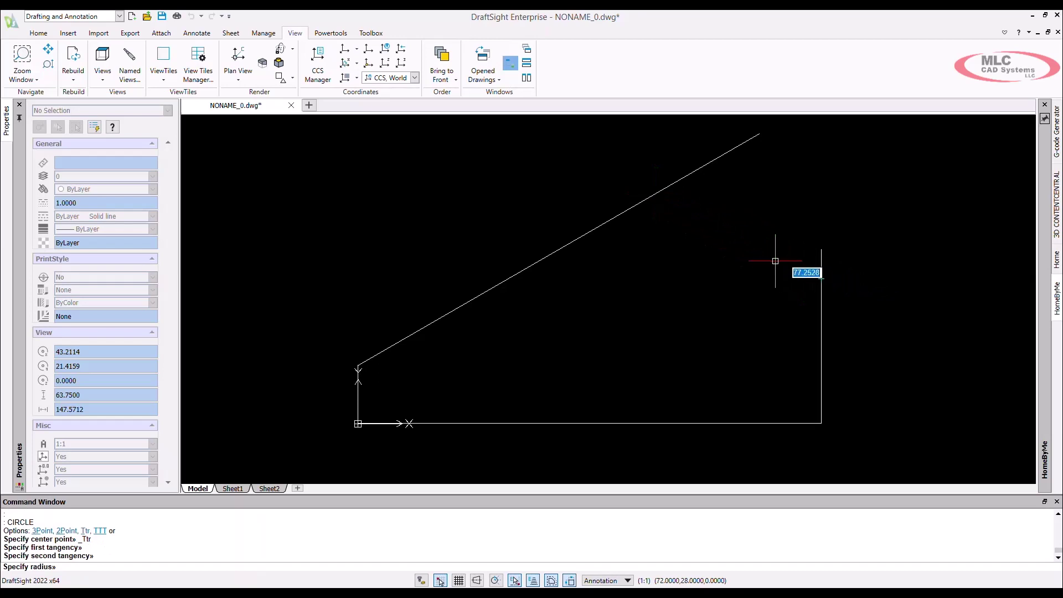
pyautogui.write('15')
pyautogui.press('Return')
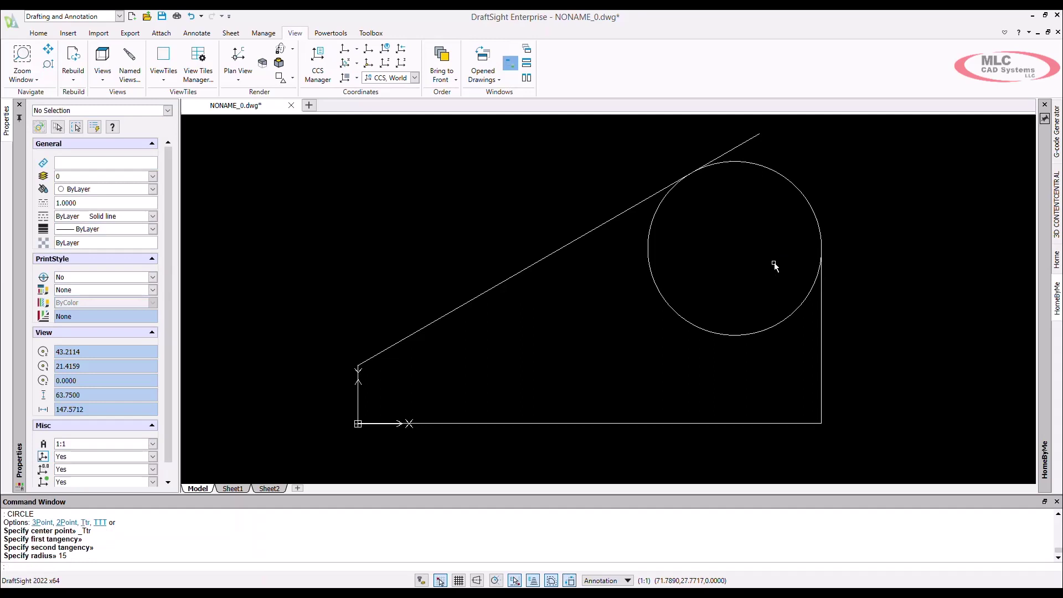
# Draw a circle of radius 3.5 concentric with the tangent circle, using the Center entity snap override for its center point
pyautogui.rightClick(775, 265)
pyautogui.click(803, 273)
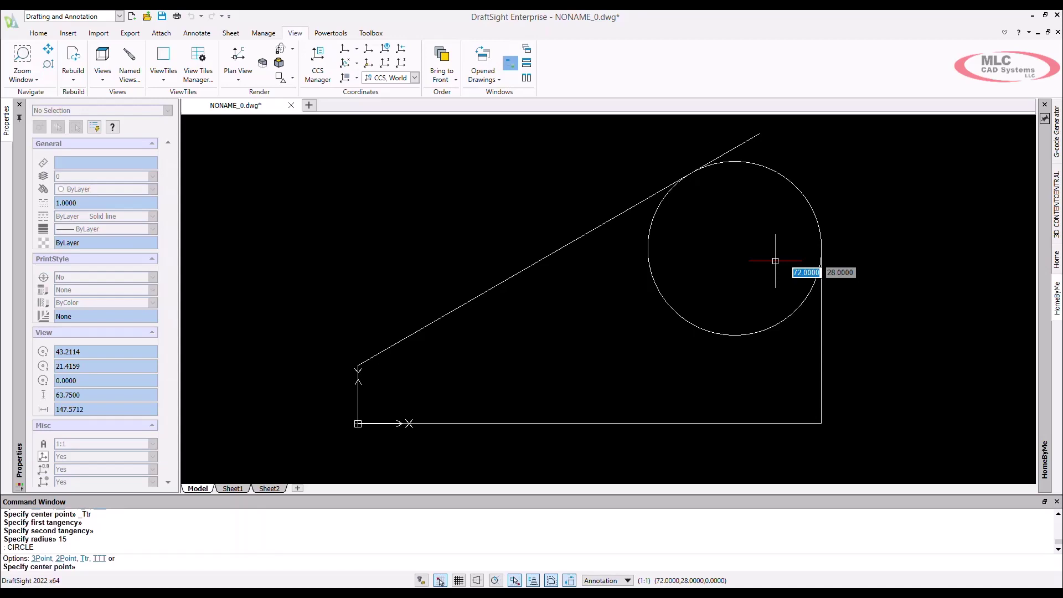
pyautogui.rightClick(775, 261)
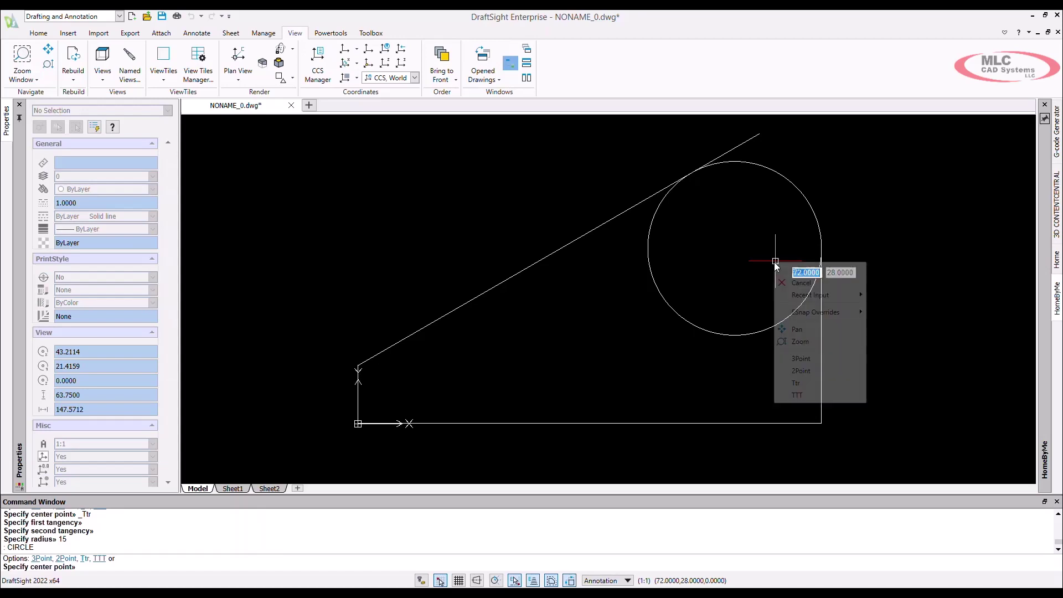
pyautogui.moveTo(841, 313)
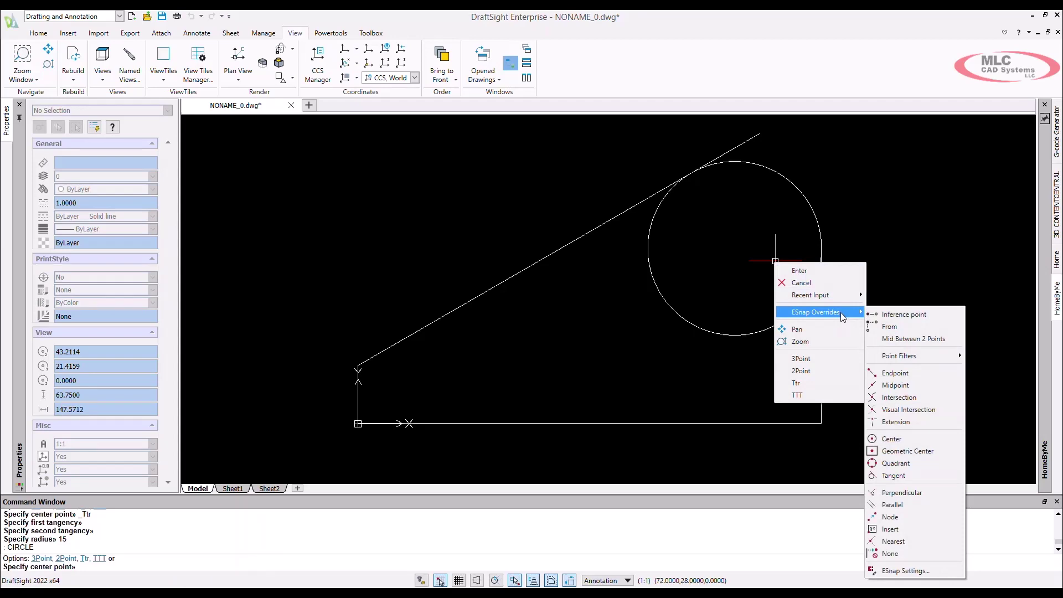
pyautogui.click(900, 440)
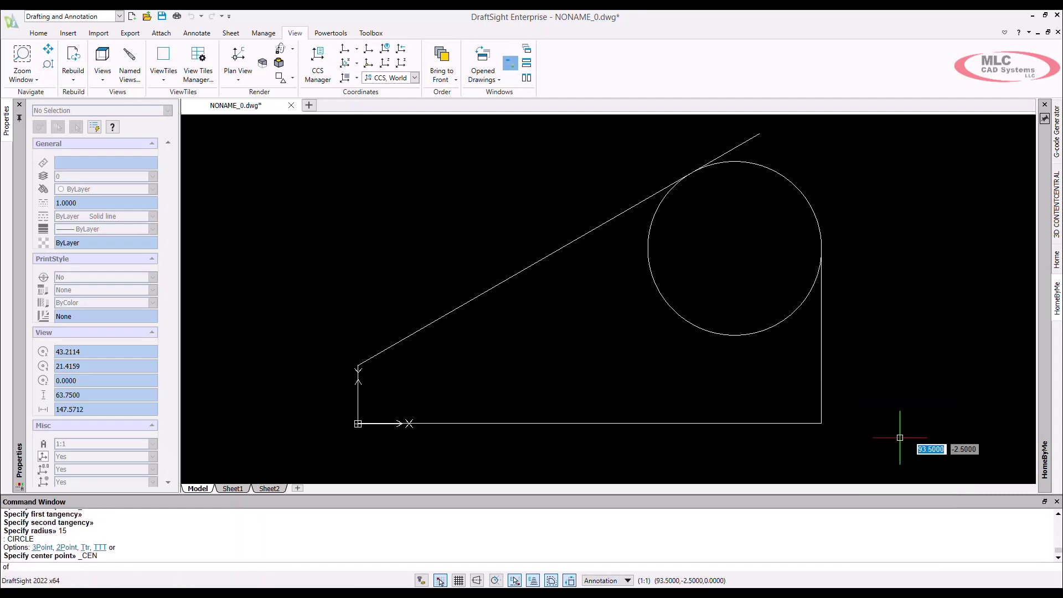
pyautogui.click(735, 248)
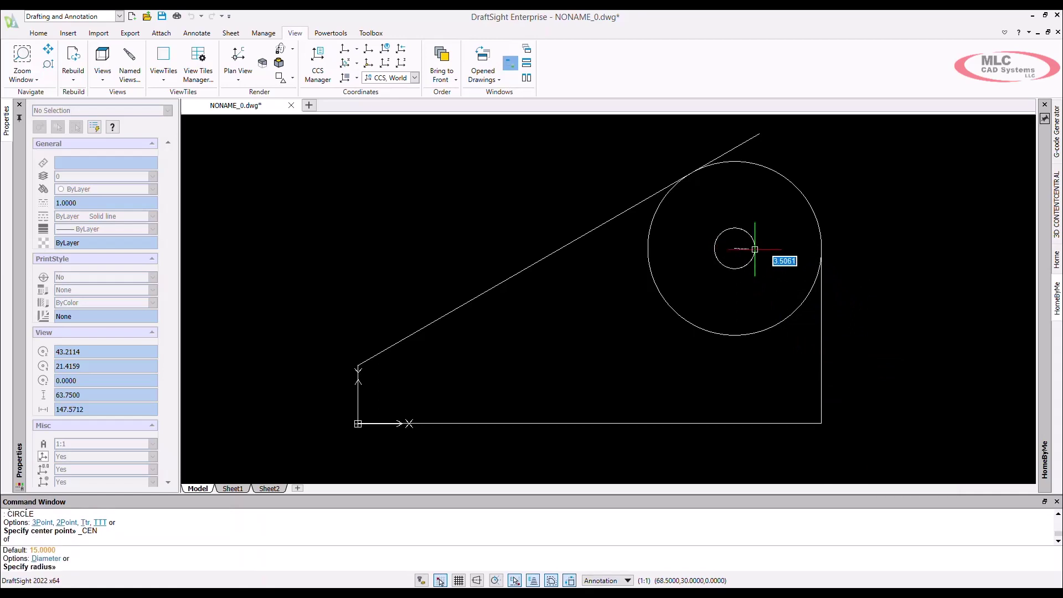
pyautogui.write('3.5')
pyautogui.press('Return')
# Draw a circle of diameter 35 at the same center as the tangent circle, using the Diameter option
pyautogui.write('circ')
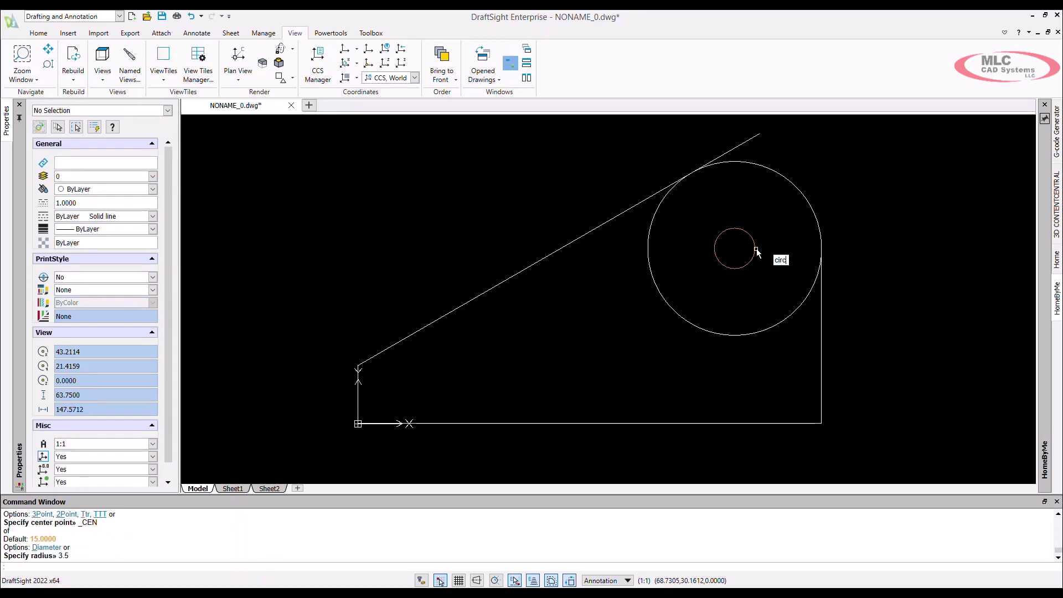
pyautogui.press('Return')
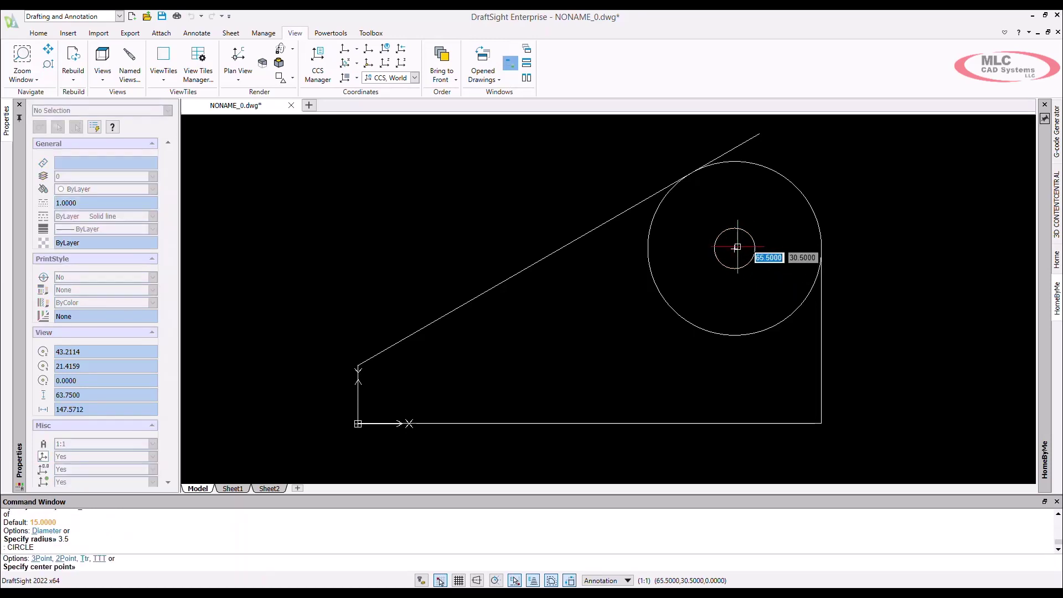
pyautogui.click(737, 247)
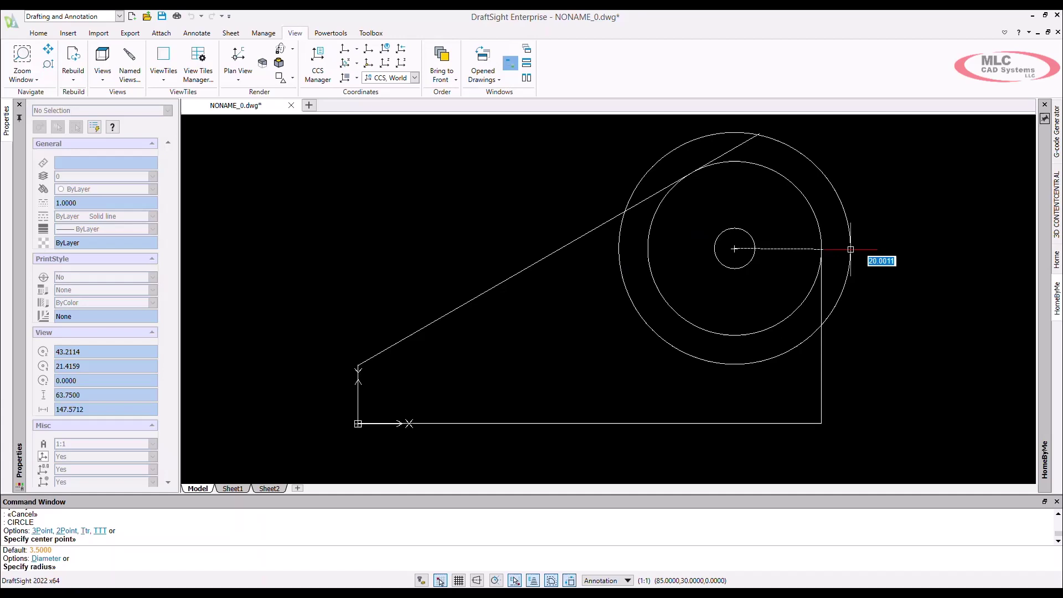
pyautogui.write('d')
pyautogui.press('Return')
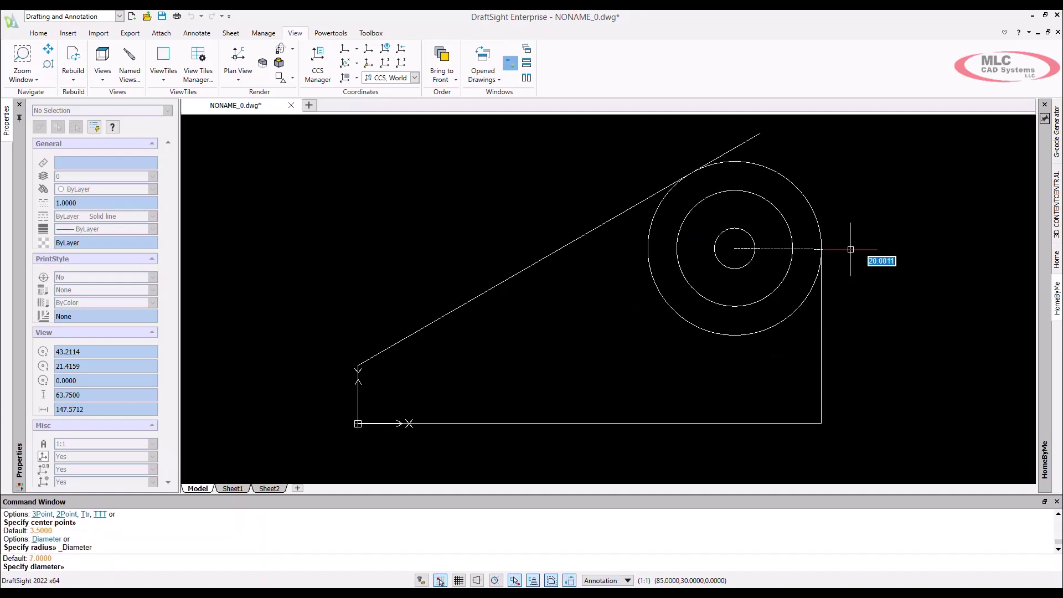
pyautogui.write('35')
pyautogui.press('Return')
pyautogui.press('Escape')
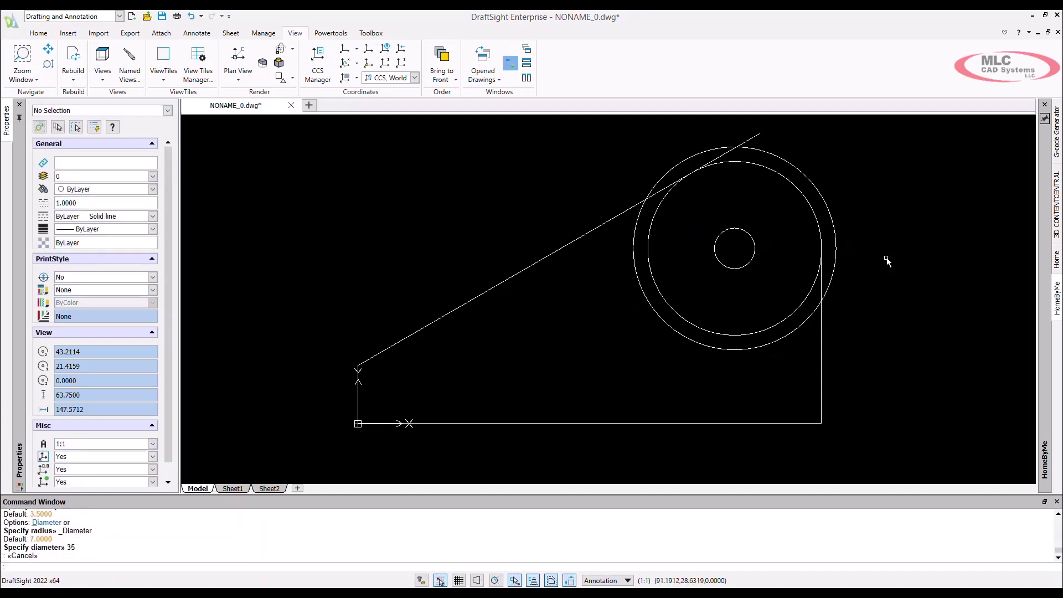
# Draw a 6-sided polygon centered on the small circle, using the Side distance option with a distance of 5
pyautogui.write('PO')
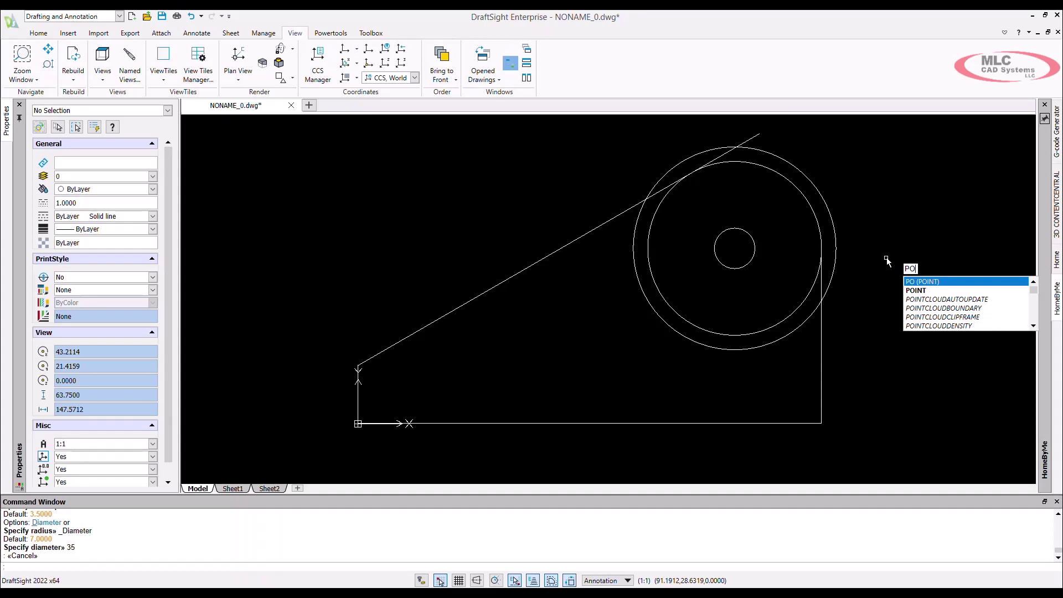
pyautogui.write('L')
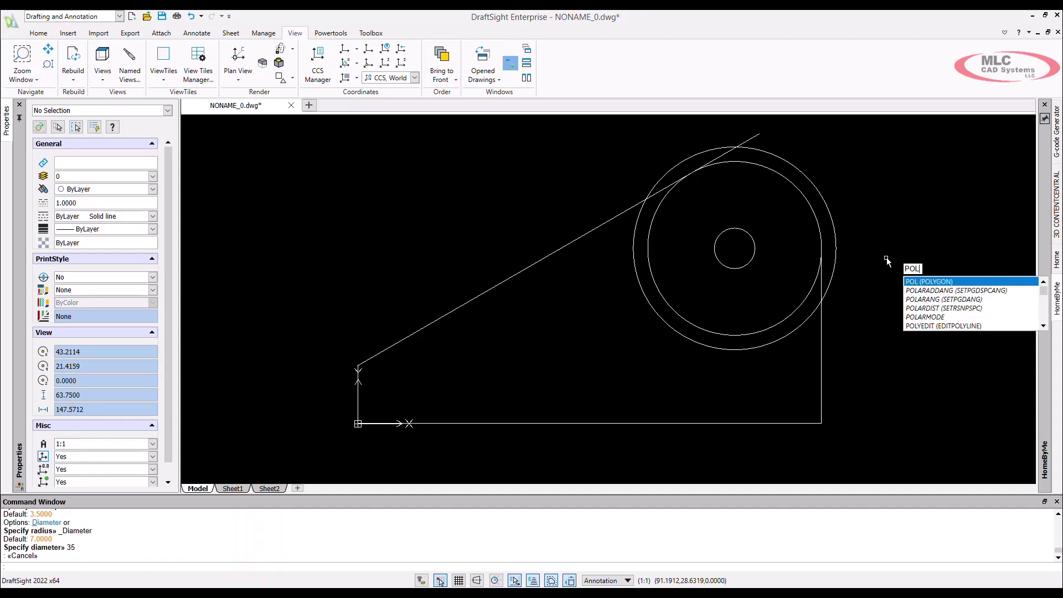
pyautogui.write('YGON')
pyautogui.click(933, 298)
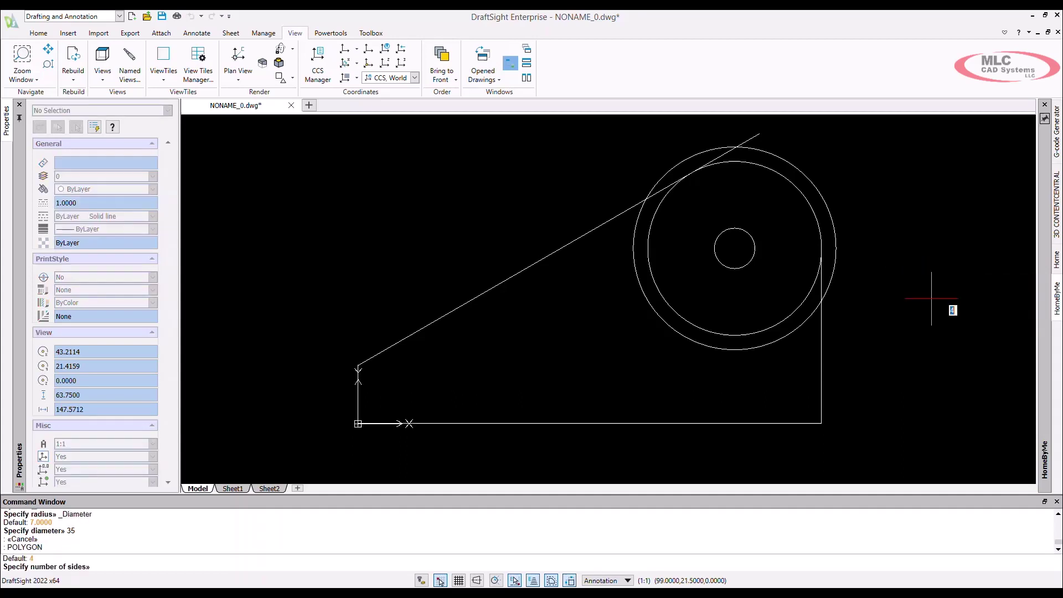
pyautogui.write('6')
pyautogui.press('Return')
pyautogui.click(735, 249)
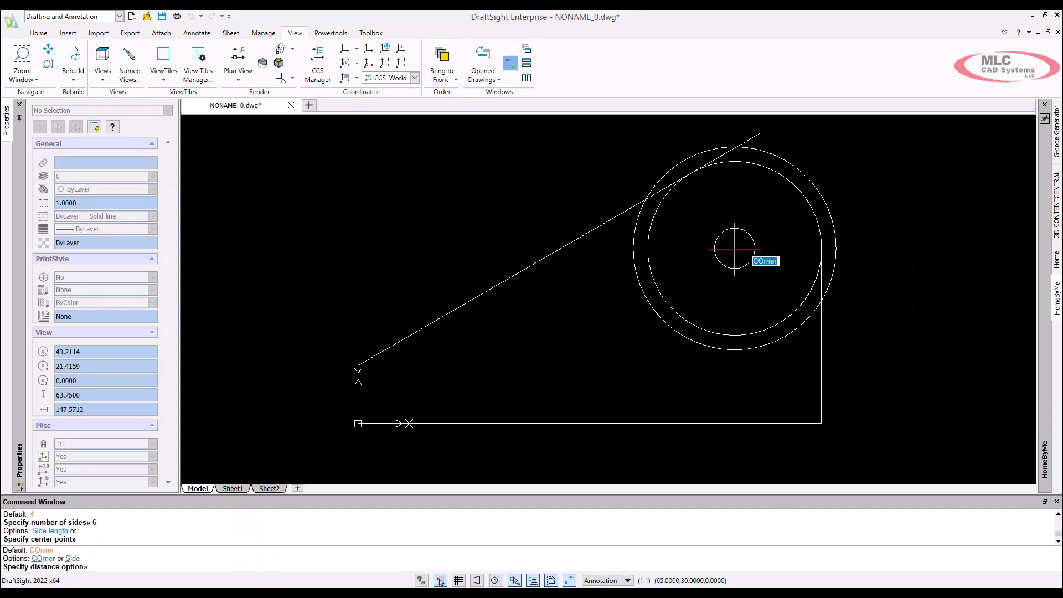
pyautogui.write('s')
pyautogui.press('Return')
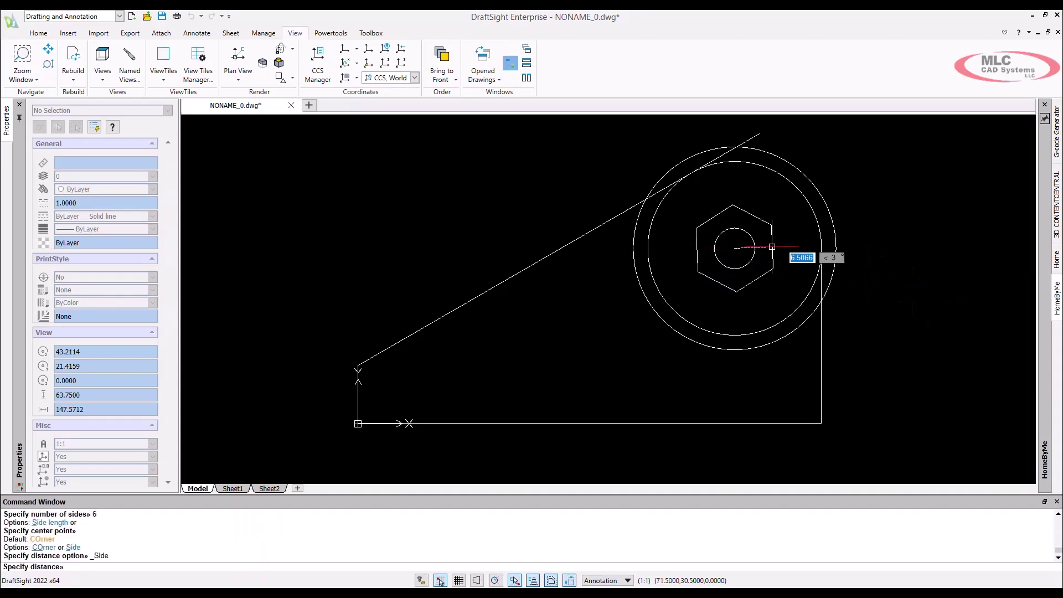
pyautogui.write('5')
pyautogui.press('Return')
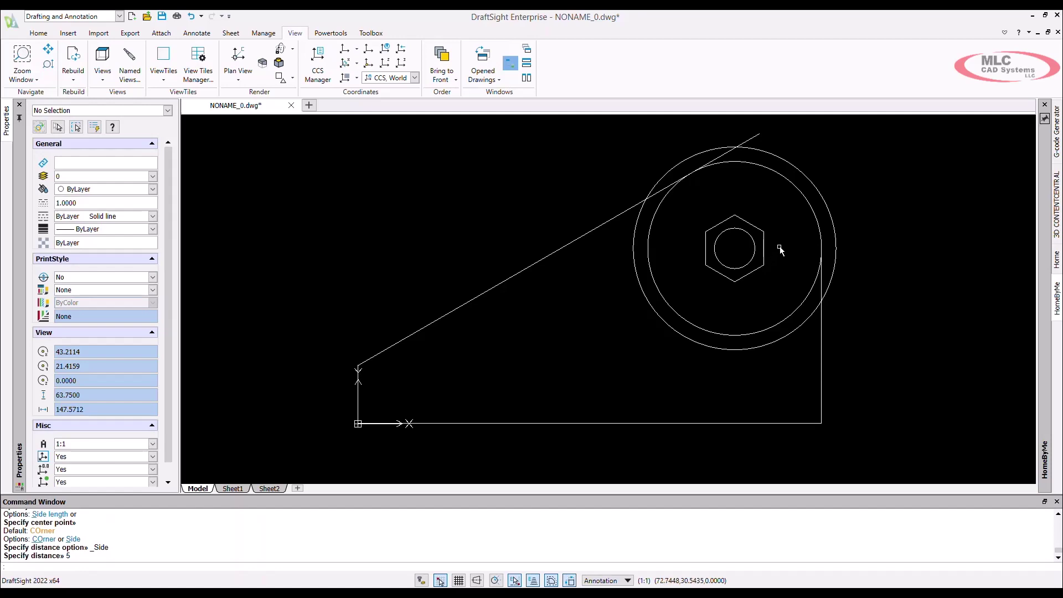
# Power trim the sloped line beyond its tangency and the part of the 35-diameter circle lying outside the profile
pyautogui.moveTo(408, 278); pyautogui.dragTo(438, 246, button='right')
pyautogui.moveTo(643, 163)
pyautogui.mouseDown()
pyautogui.moveTo(765, 145)
pyautogui.moveTo(743, 135)
pyautogui.moveTo(768, 145)
pyautogui.mouseUp()
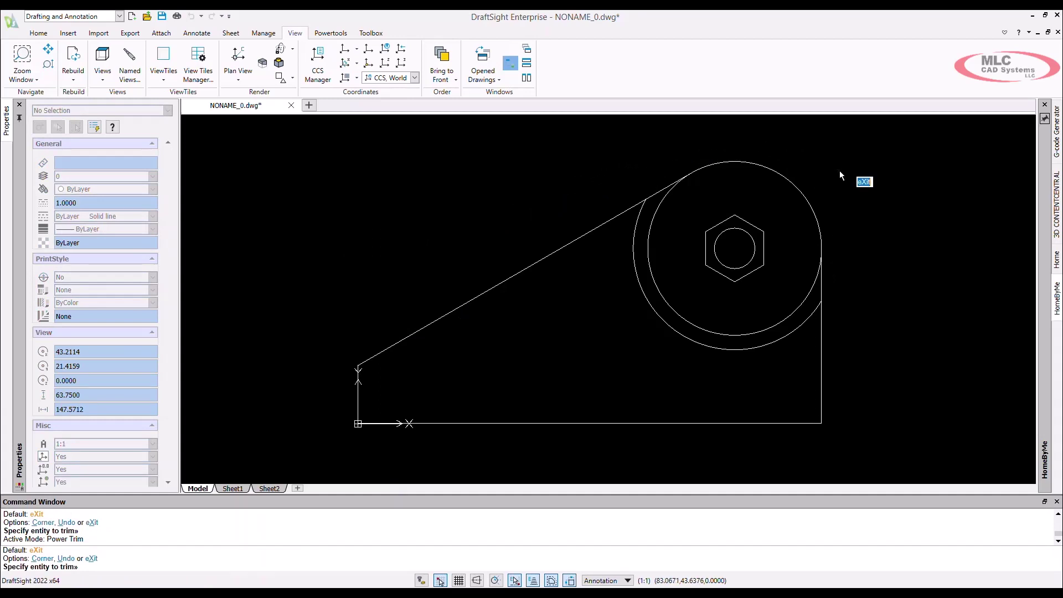
pyautogui.press('Escape')
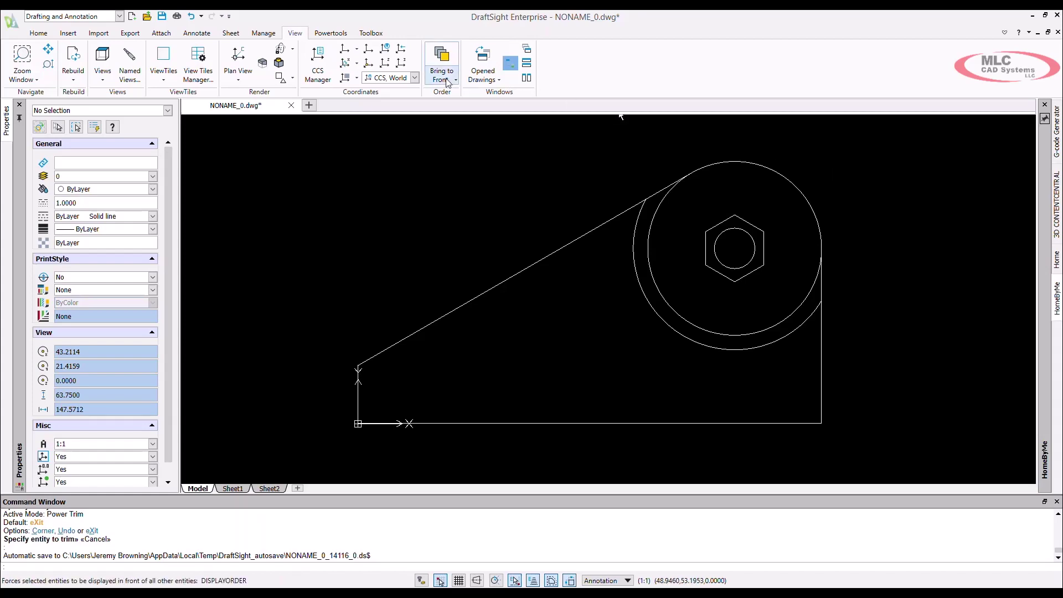
# Create a new layer named Harware with the line color Magenta
pyautogui.click(38, 33)
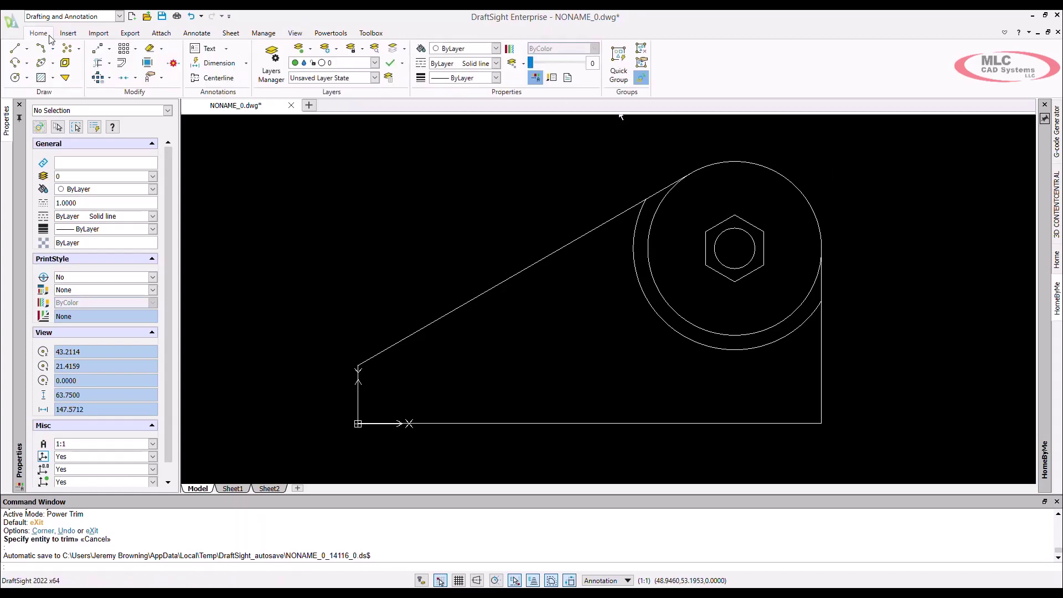
pyautogui.click(344, 64)
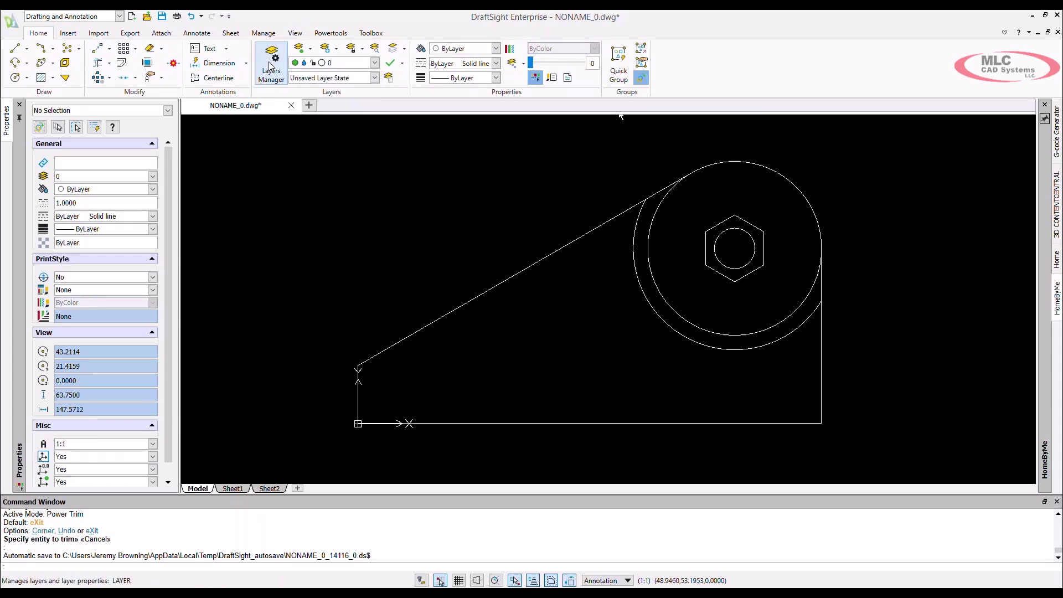
pyautogui.click(279, 76)
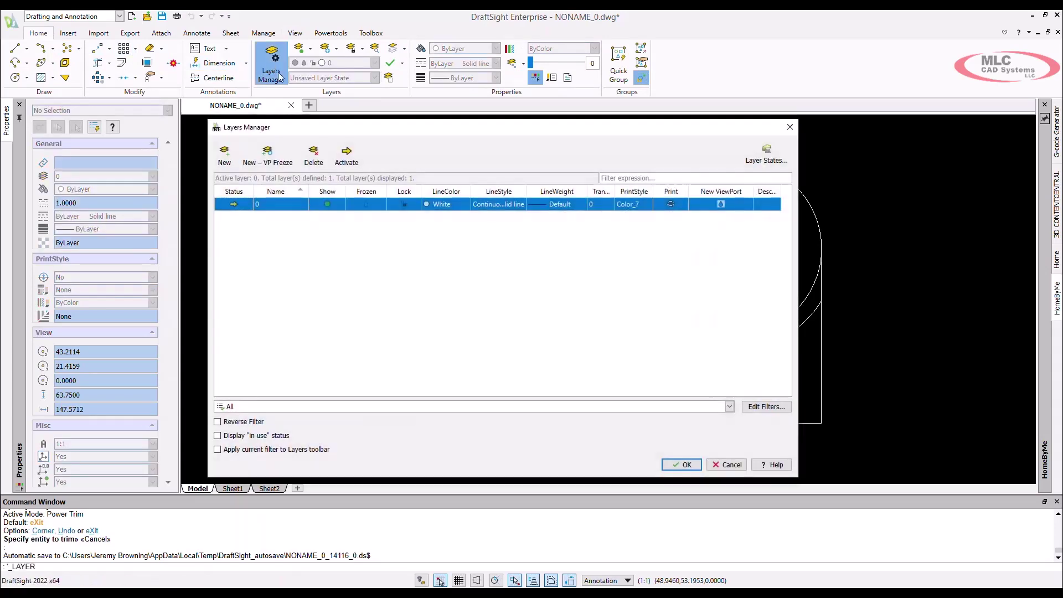
pyautogui.click(224, 155)
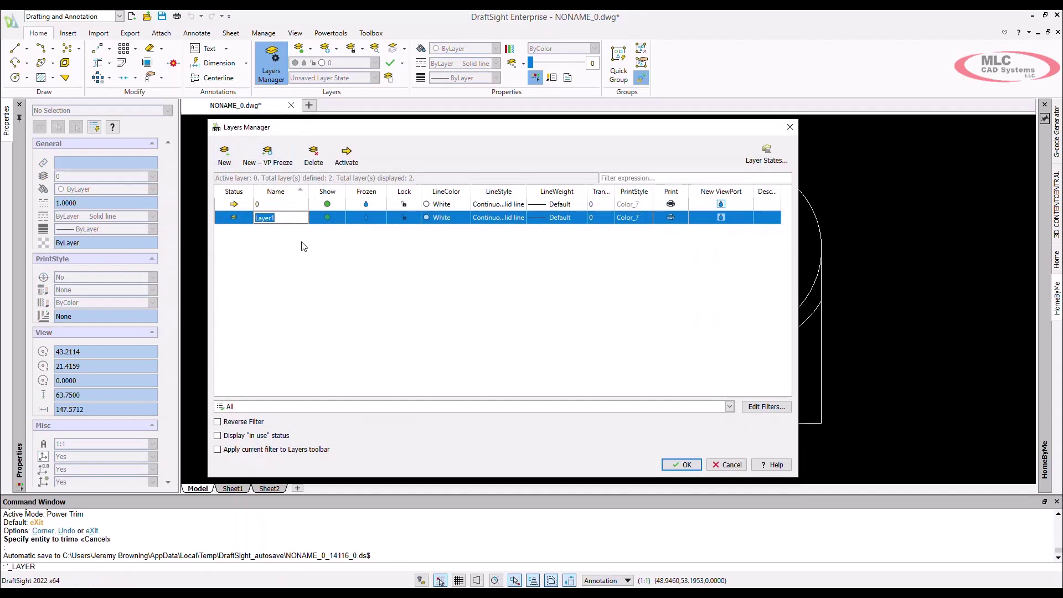
pyautogui.write('Harware')
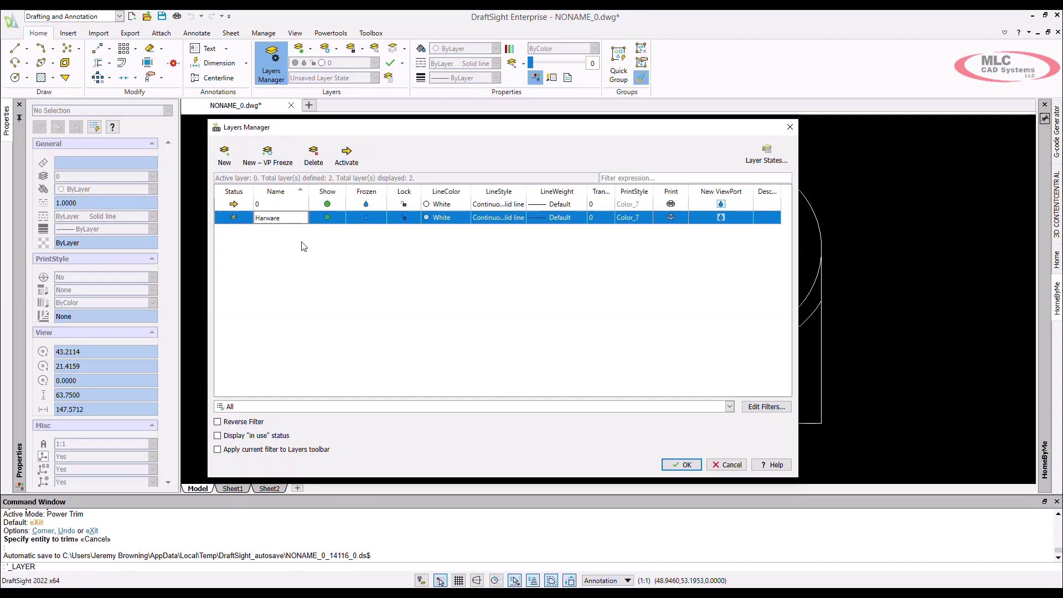
pyautogui.click(327, 250)
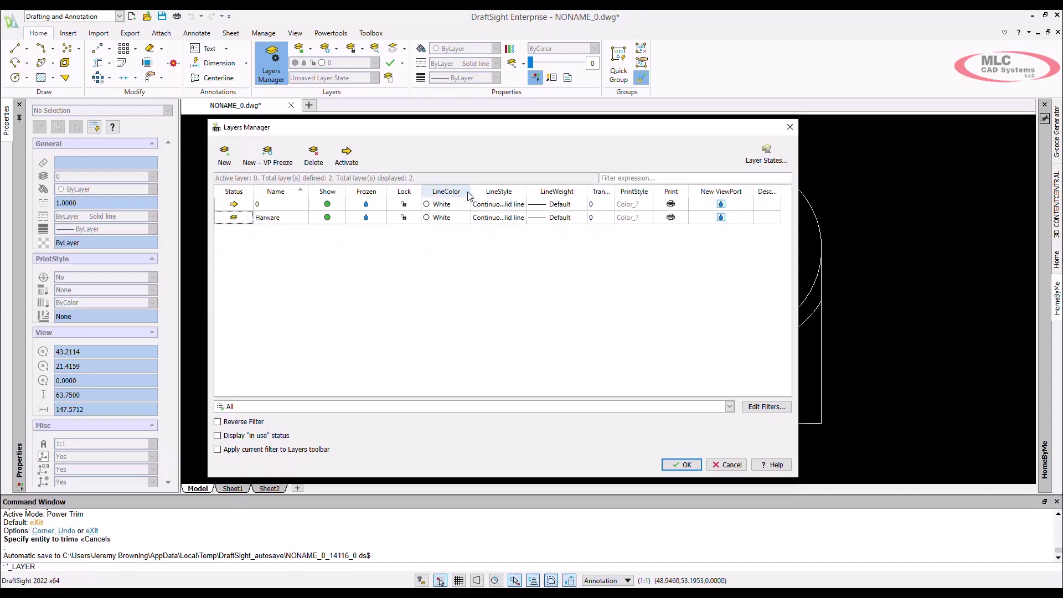
pyautogui.moveTo(471, 188); pyautogui.dragTo(489, 186)
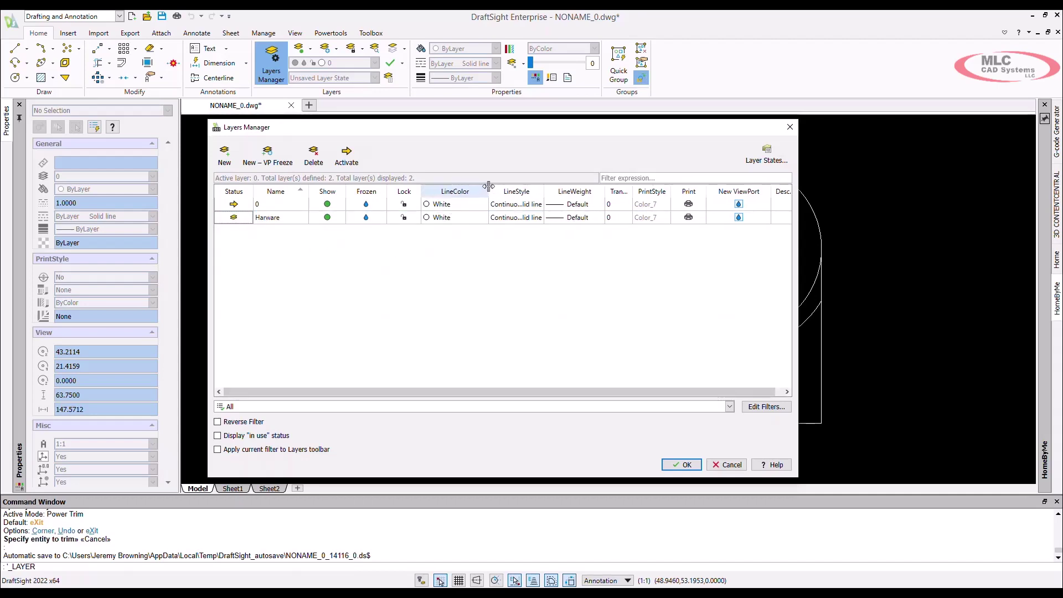
pyautogui.click(461, 219)
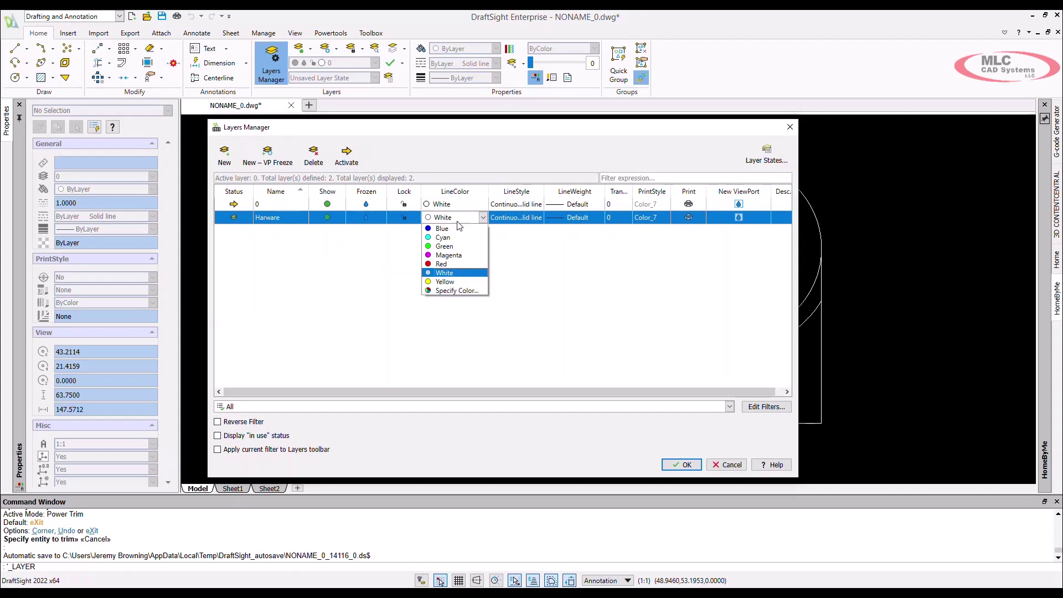
pyautogui.click(450, 255)
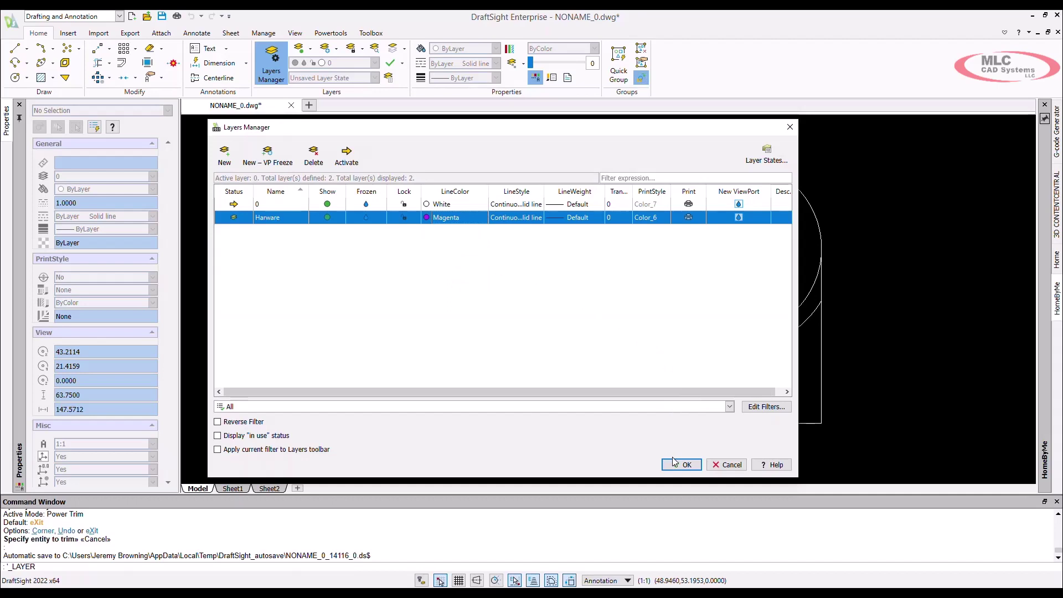
pyautogui.click(687, 466)
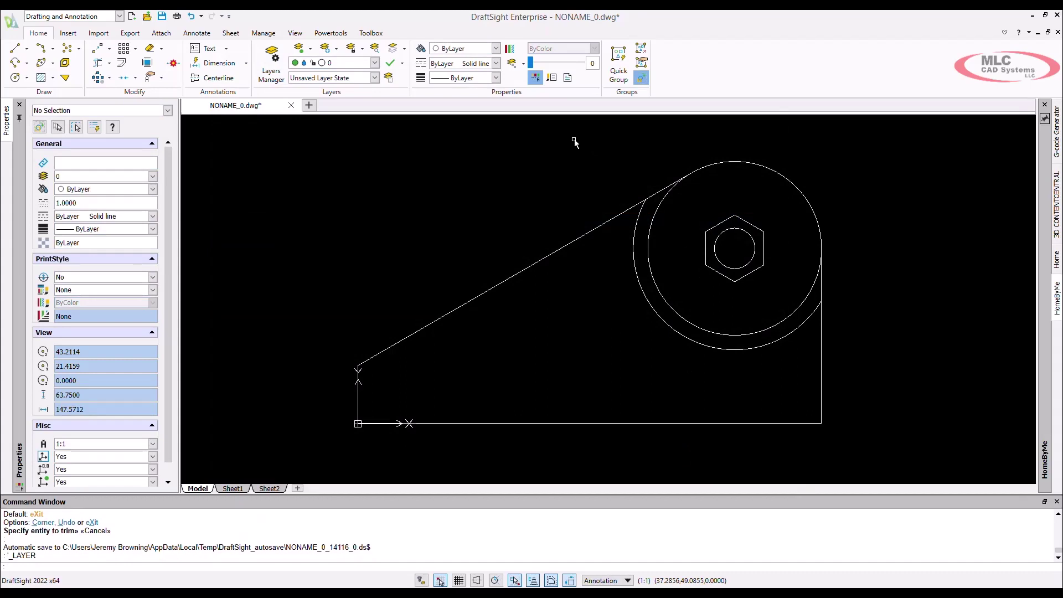
# Move the hexagon and the small circle inside it to the Harware layer
pyautogui.moveTo(688, 207); pyautogui.dragTo(790, 295)
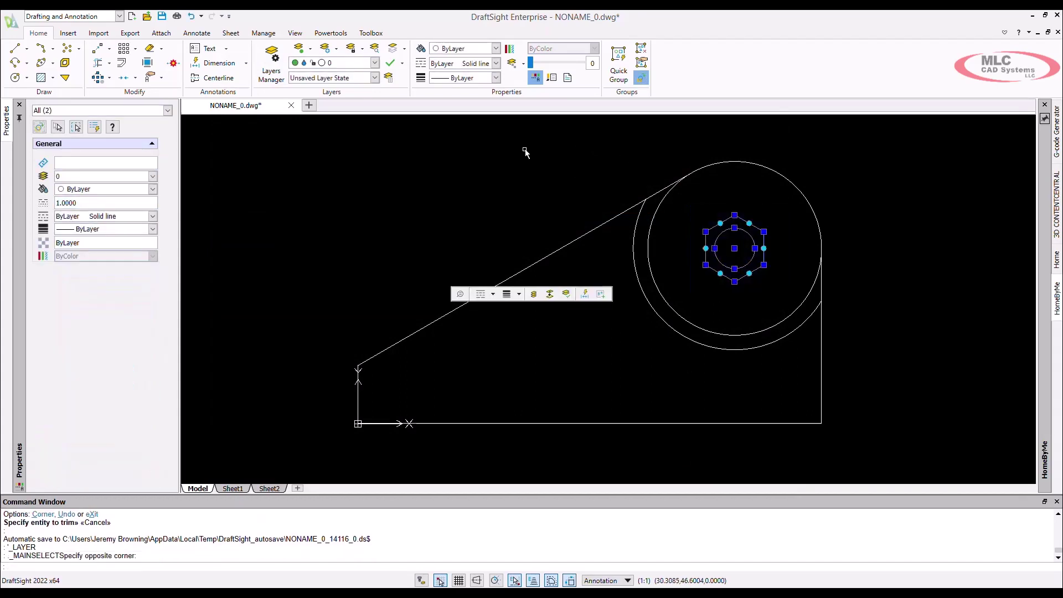
pyautogui.click(366, 63)
pyautogui.click(333, 82)
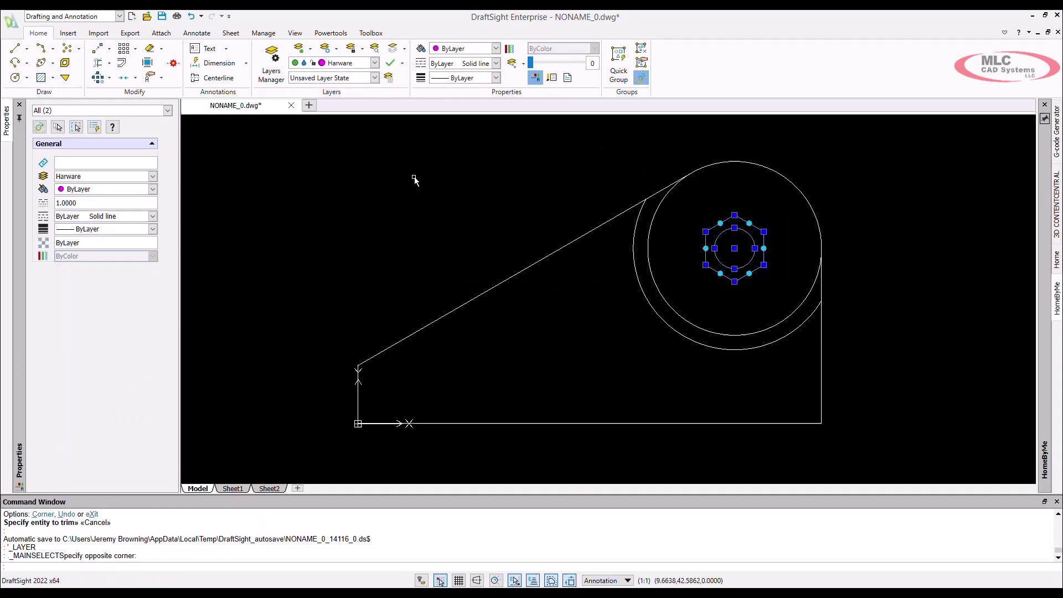
pyautogui.press('Escape')
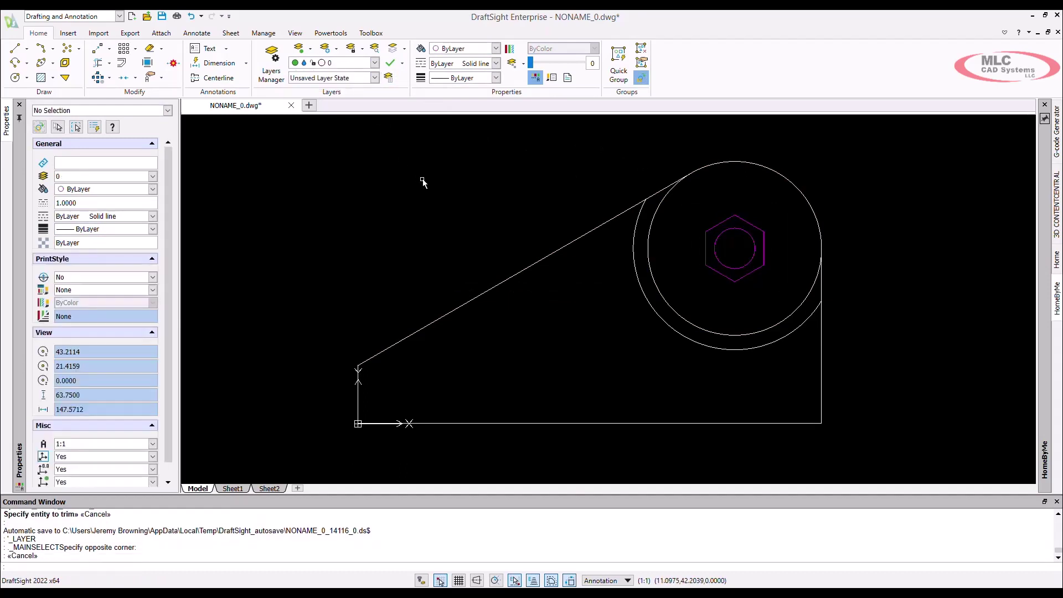
# Hide the Harware layer and show it again
pyautogui.click(374, 62)
pyautogui.click(296, 84)
pyautogui.click(296, 84)
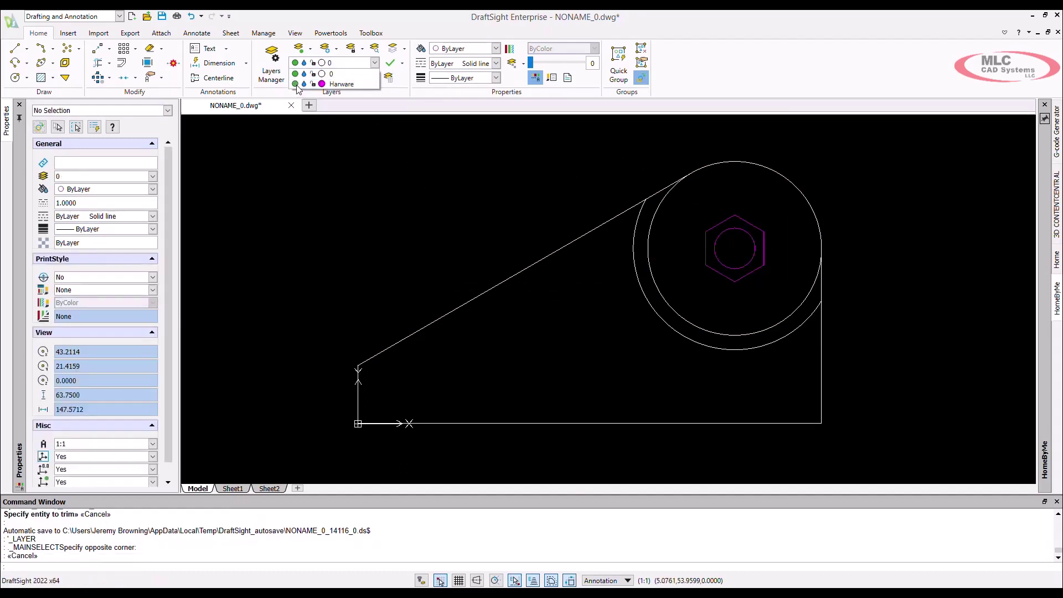
pyautogui.click(481, 192)
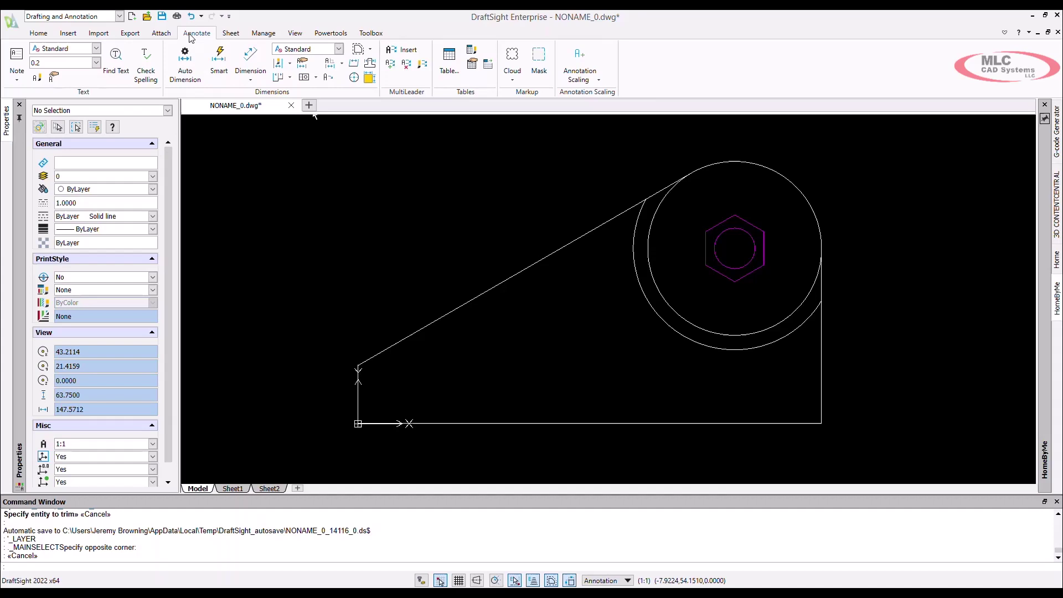
# Add an aligned dimension to the profile's horizontal bottom edge and place it below the edge
pyautogui.click(219, 59)
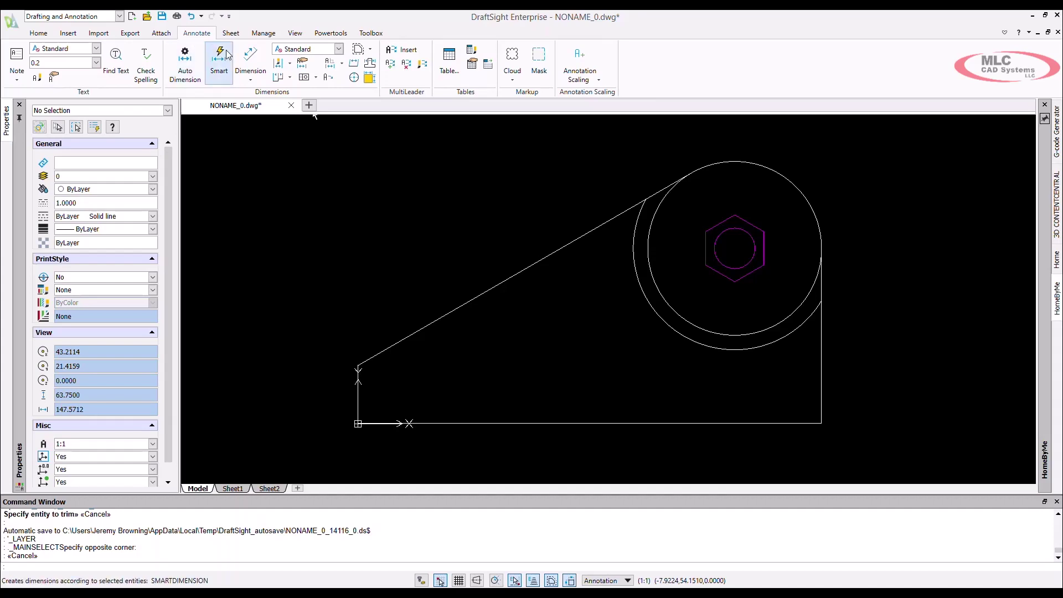
pyautogui.click(250, 58)
pyautogui.click(357, 424)
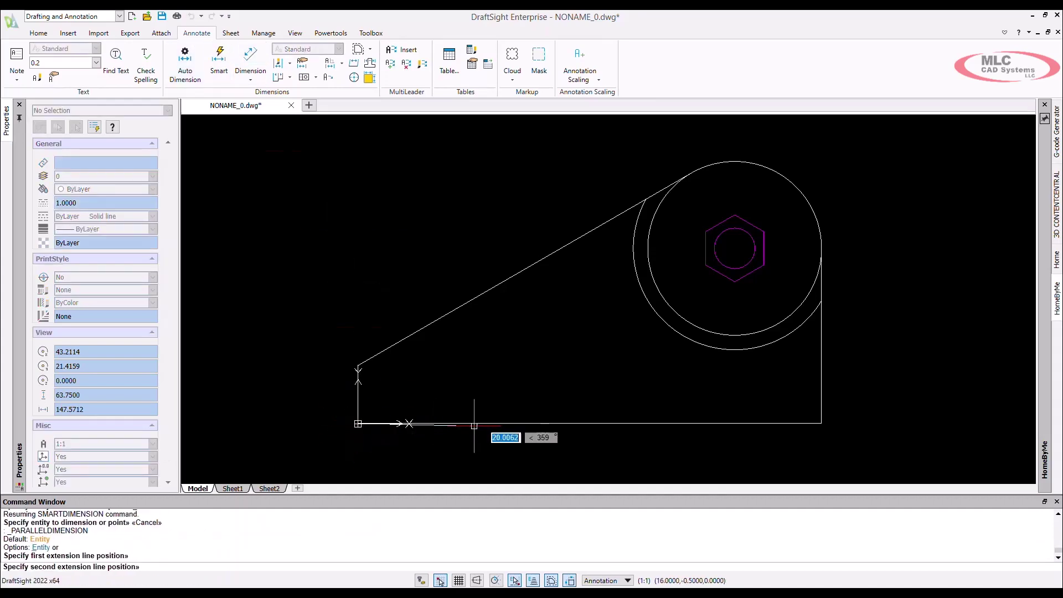
pyautogui.click(821, 424)
pyautogui.click(637, 460)
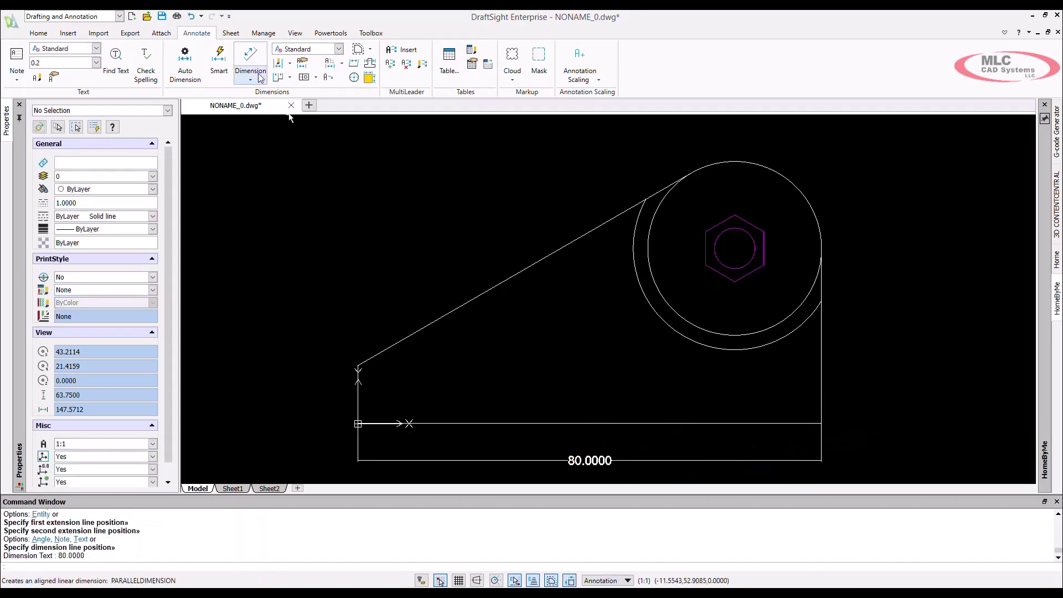
# Dimension the height of the profile's short vertical left edge, placing the dimension line outside the profile
pyautogui.click(251, 58)
pyautogui.click(357, 423)
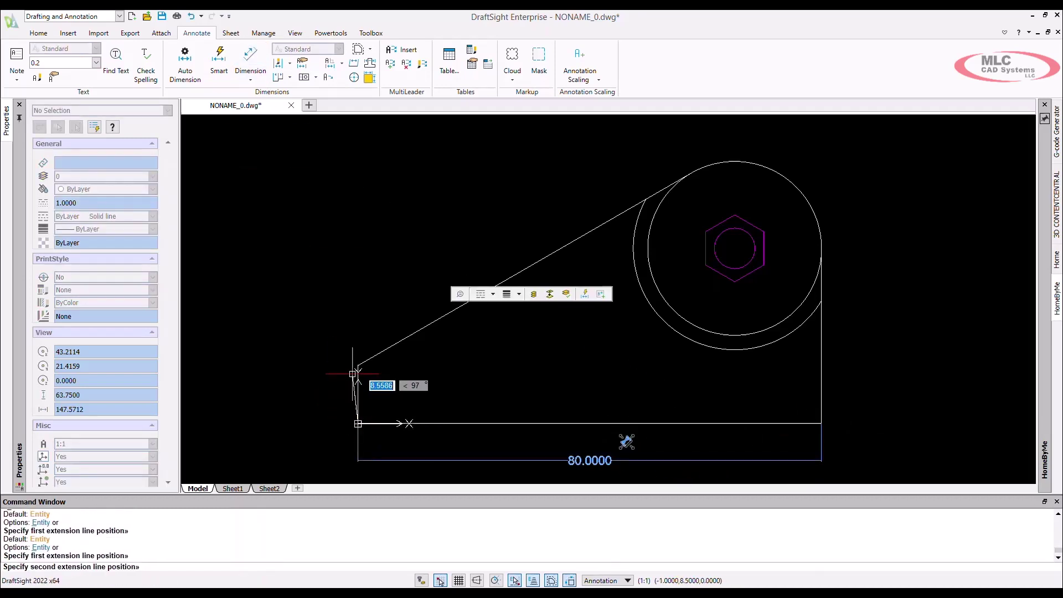
pyautogui.click(358, 365)
pyautogui.click(300, 386)
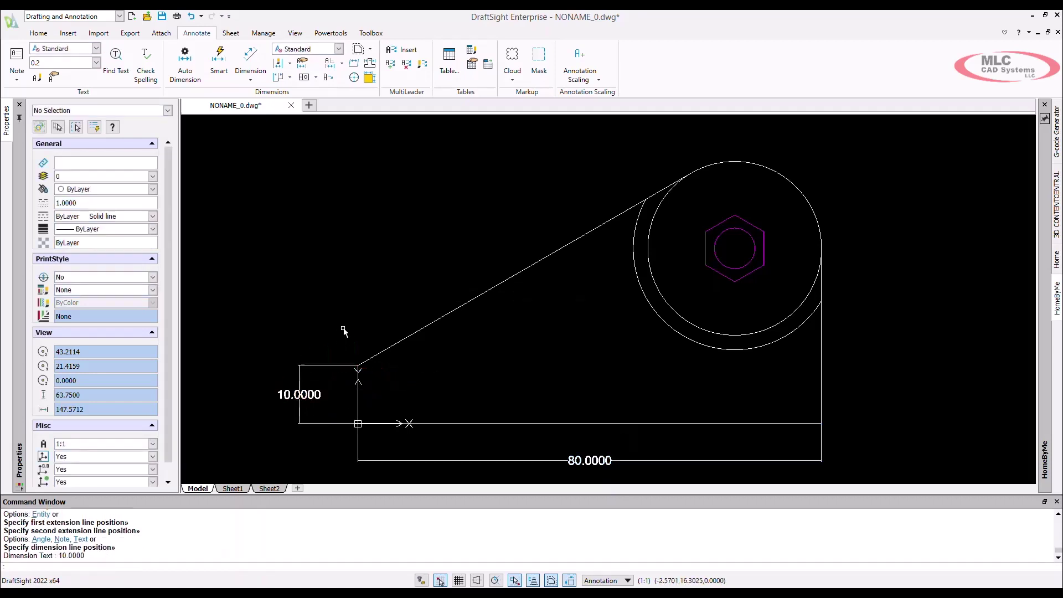
pyautogui.click(316, 398)
# Give the short vertical edge's dimension a symmetric tolerance of ±0.125
pyautogui.doubleClick(318, 402)
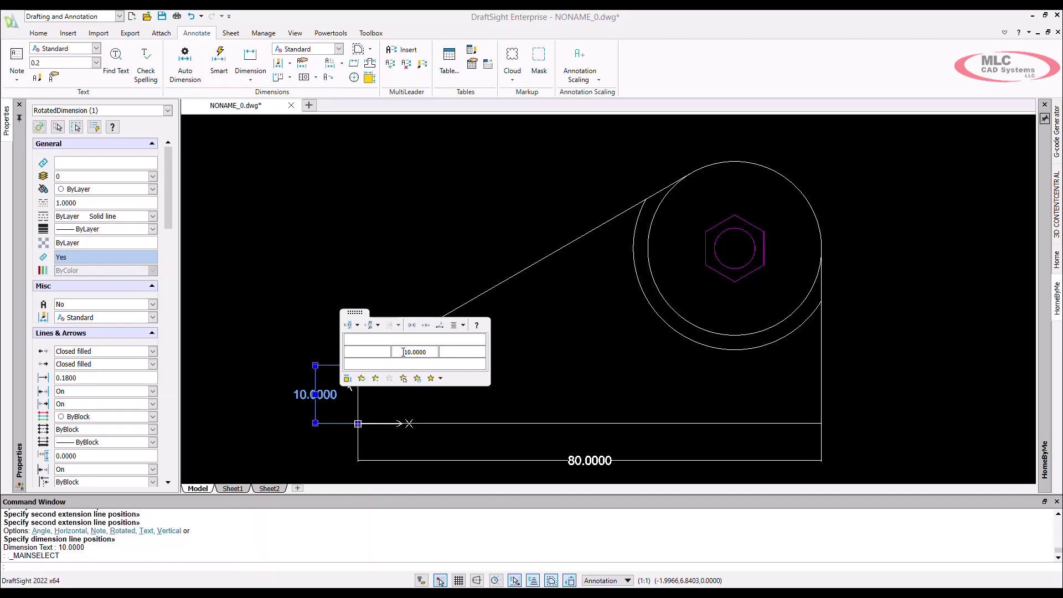
pyautogui.click(358, 325)
pyautogui.click(360, 372)
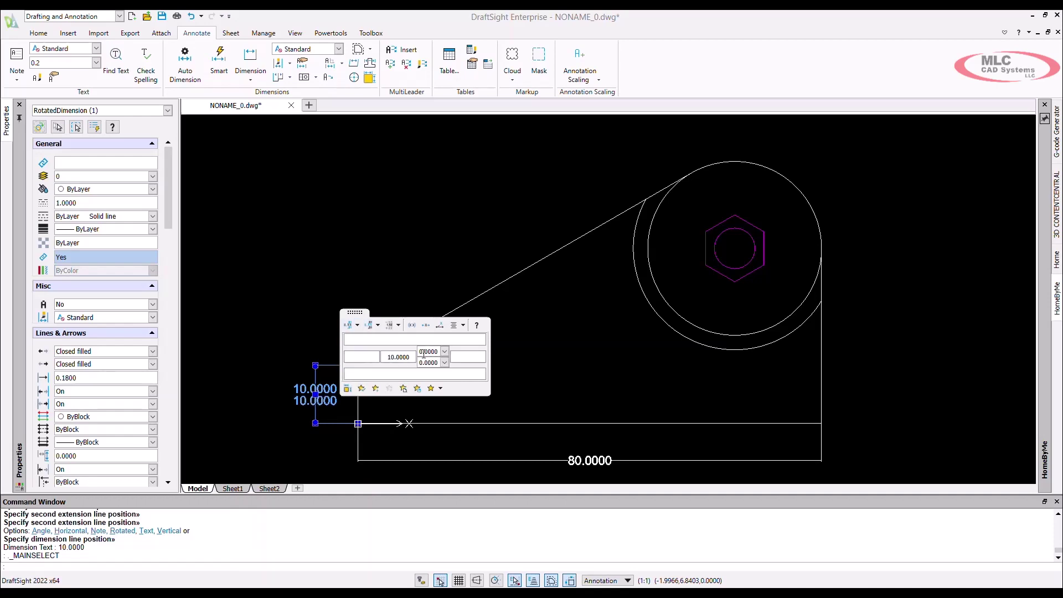
pyautogui.click(357, 325)
pyautogui.click(366, 354)
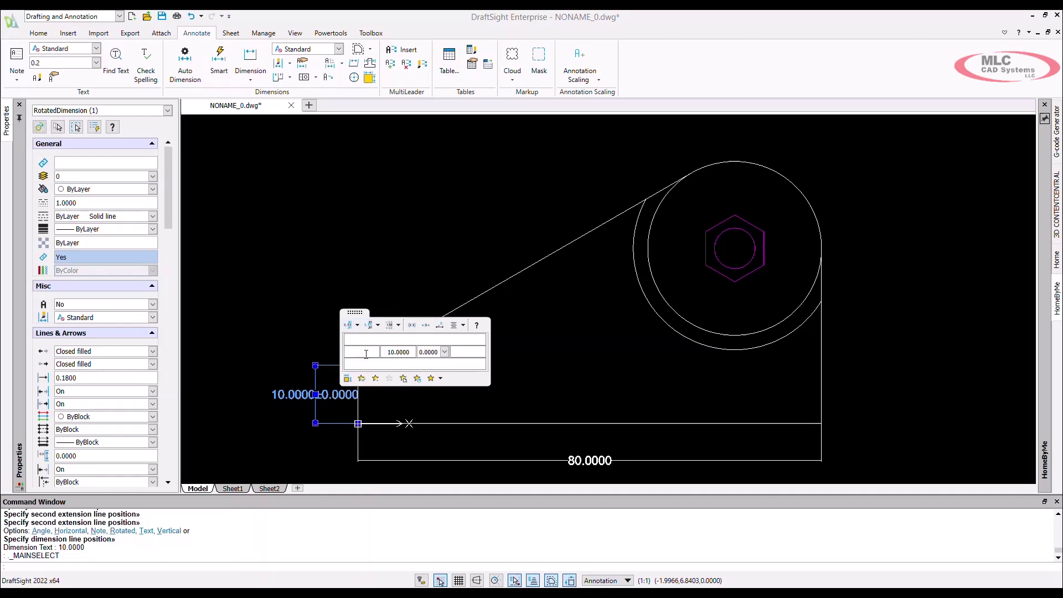
pyautogui.doubleClick(436, 352)
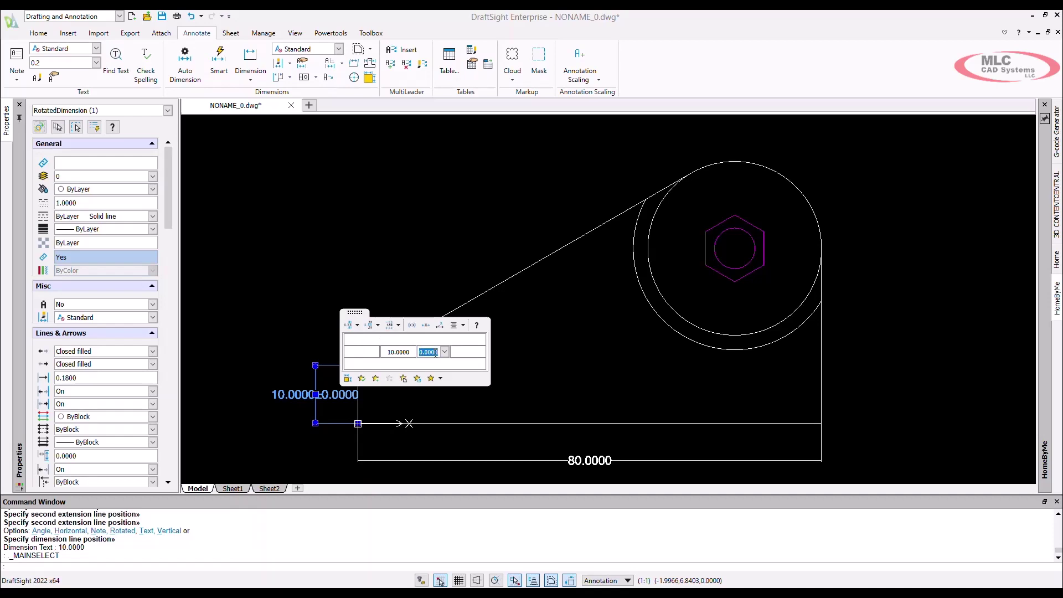
pyautogui.write('.125')
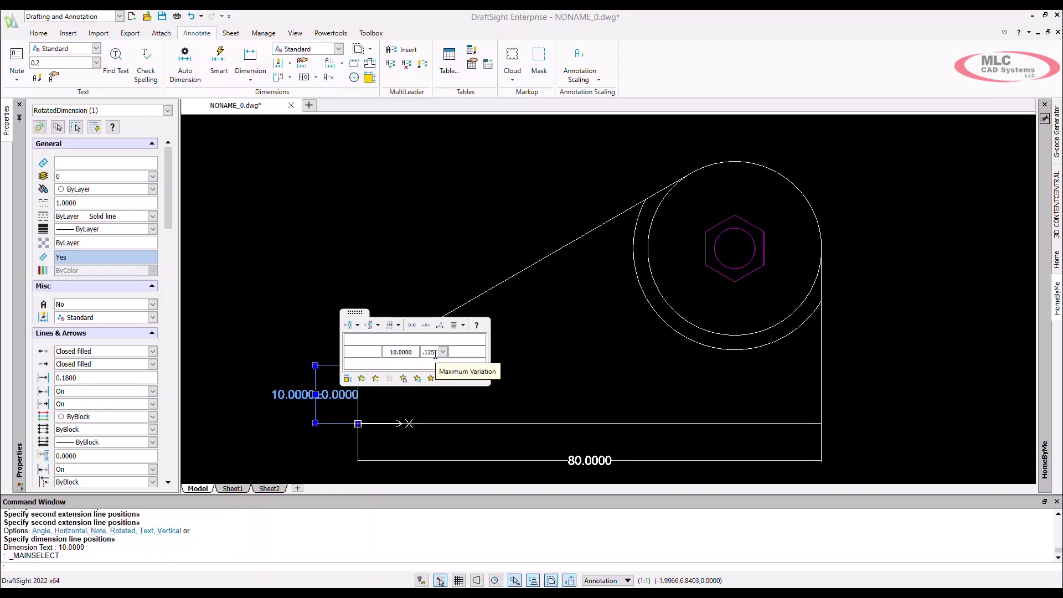
pyautogui.click(389, 209)
# Add a diameter dimension to the full circle around the hexagon, with its text above and to the right of the circle
pyautogui.click(220, 61)
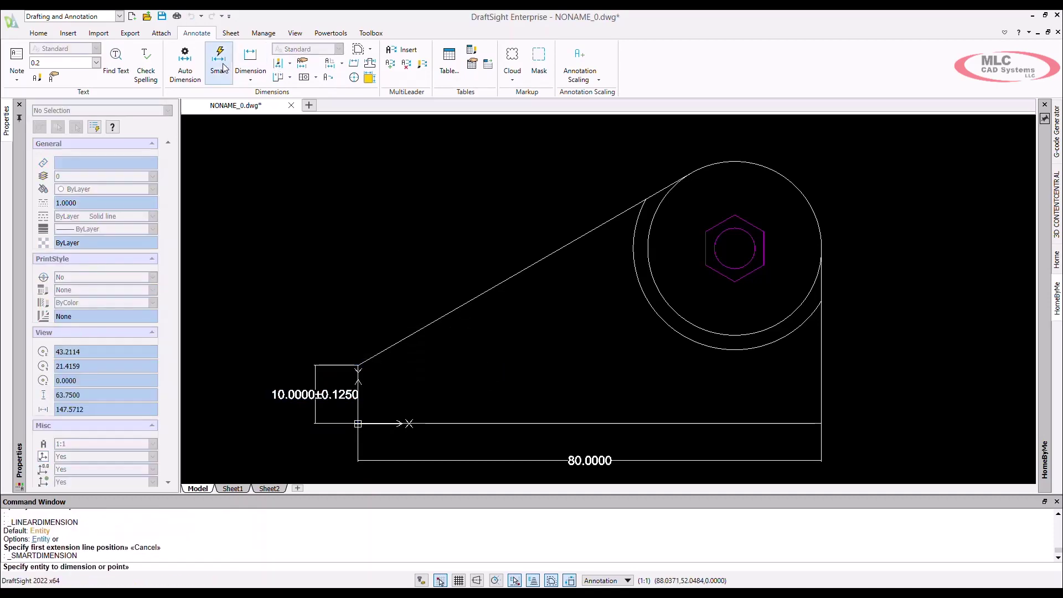
pyautogui.click(687, 176)
pyautogui.click(887, 160)
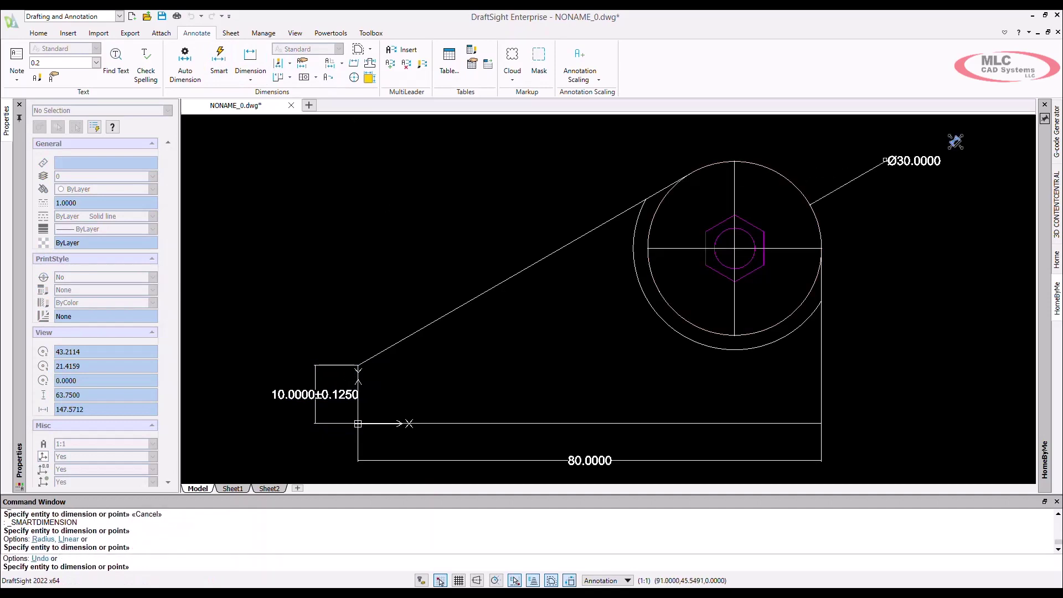
pyautogui.press('Escape')
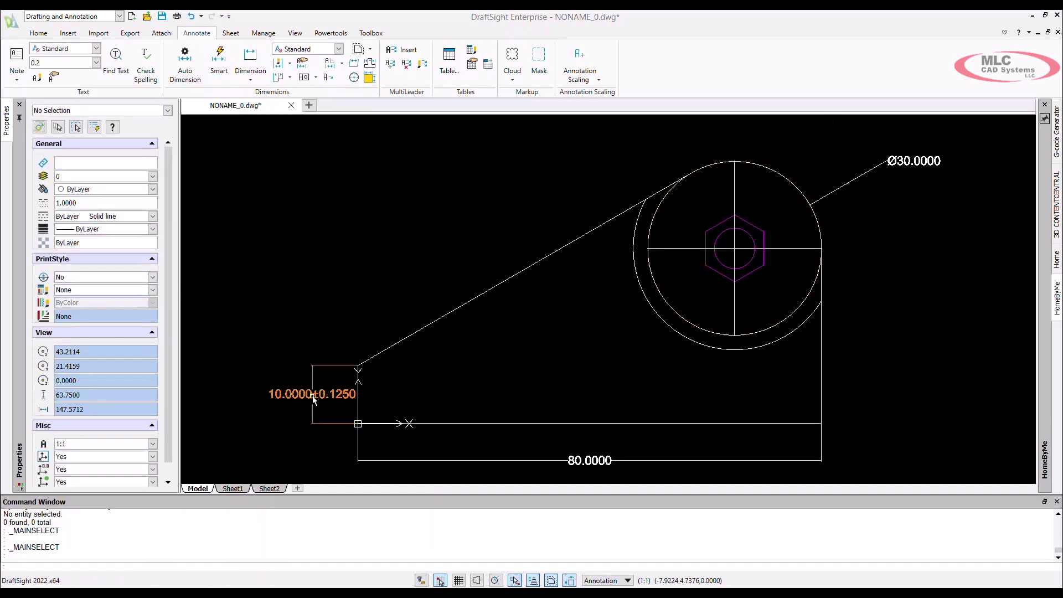
# Move the toleranced vertical dimension farther away from the profile's left edge
pyautogui.moveTo(314, 399); pyautogui.dragTo(281, 401)
pyautogui.press('Escape')
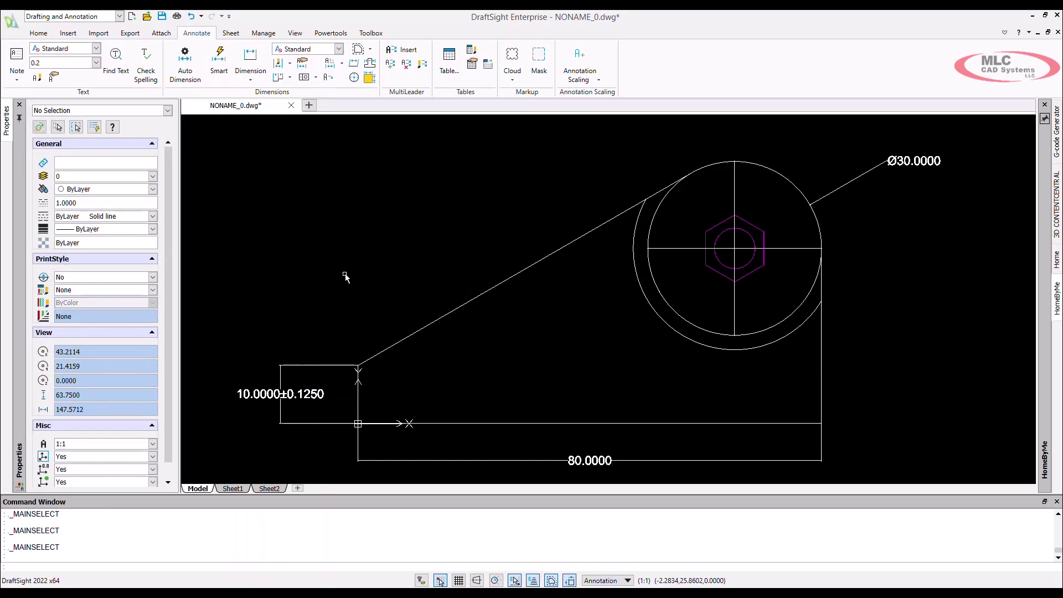
pyautogui.press('Escape')
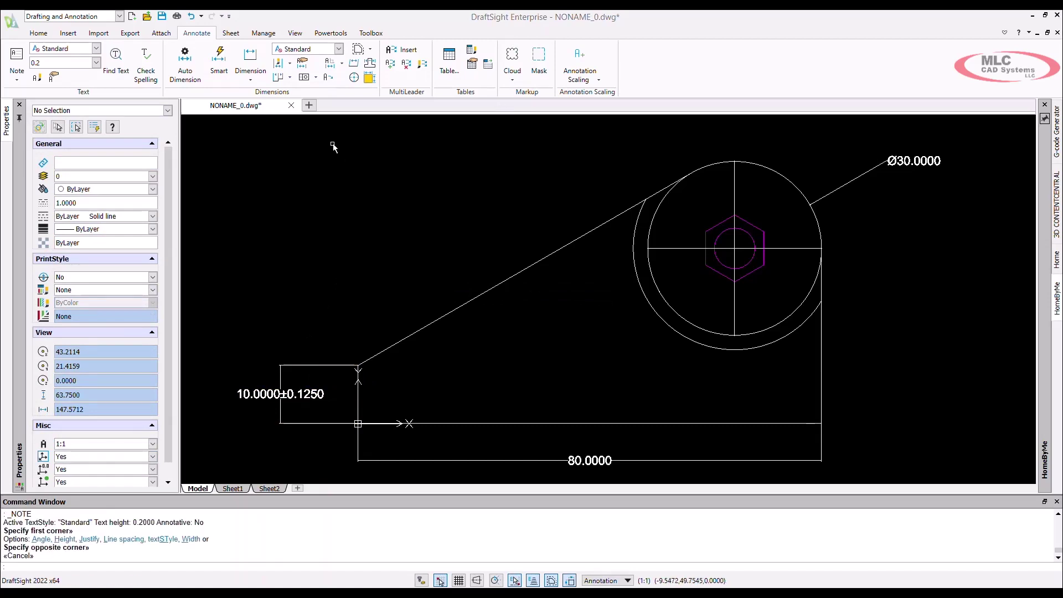
# Place a note frame to the right of the profile and set its text height to 1.5
pyautogui.click(30, 67)
pyautogui.click(25, 95)
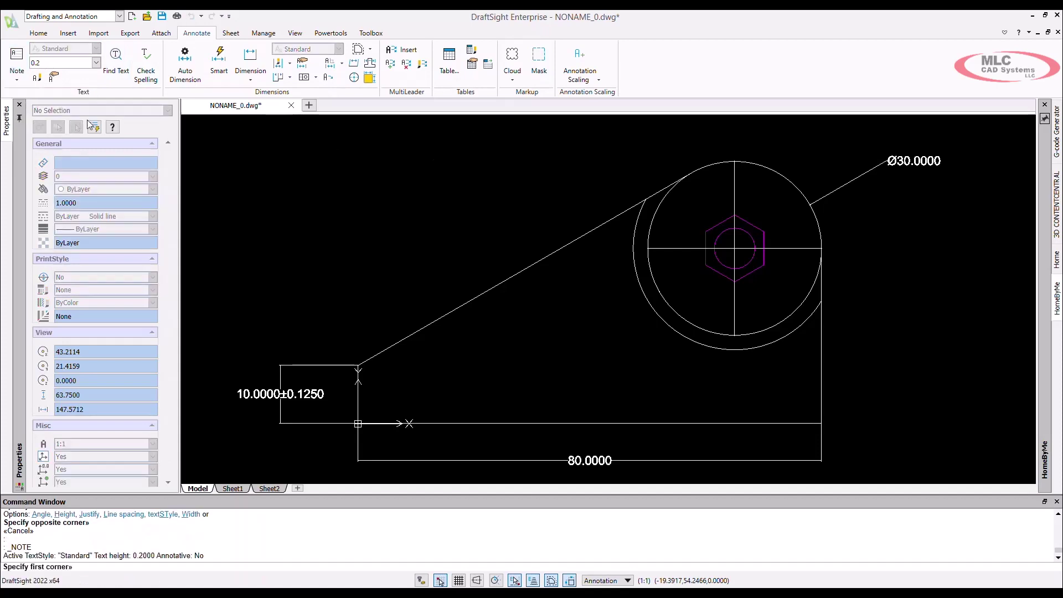
pyautogui.click(853, 283)
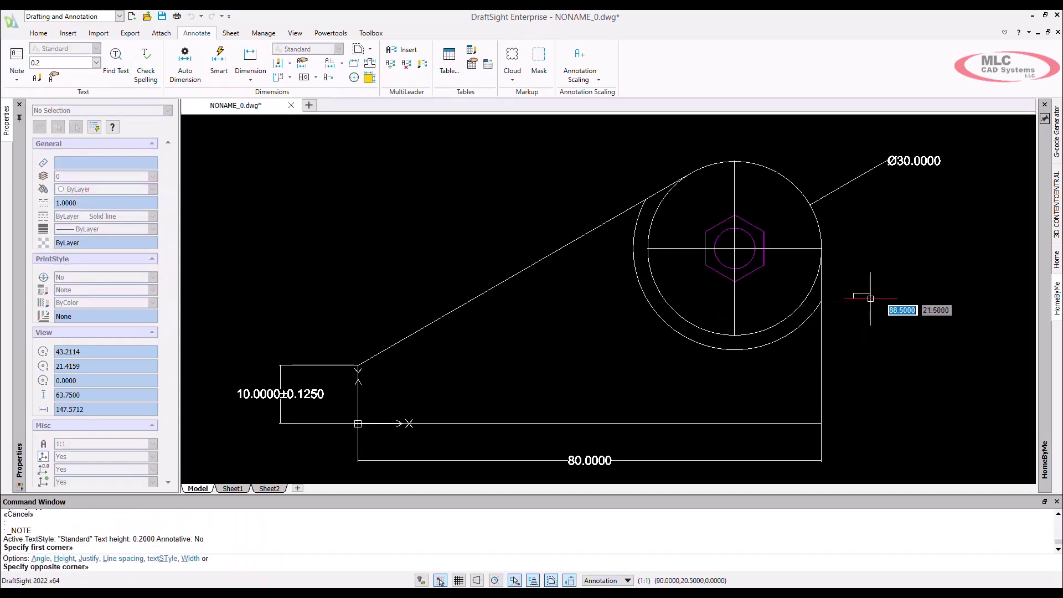
pyautogui.click(991, 364)
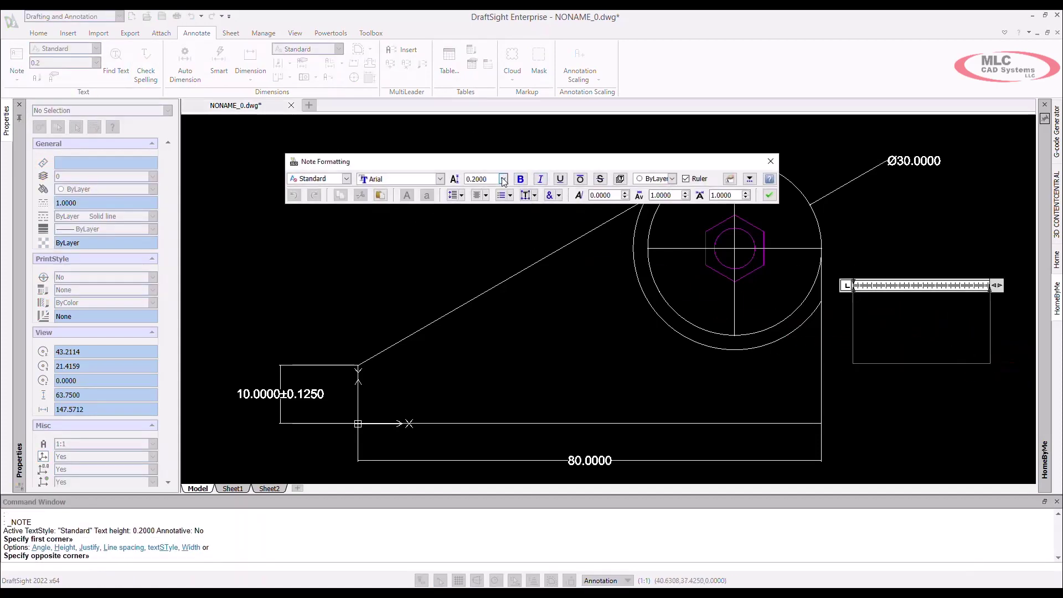
pyautogui.click(503, 178)
pyautogui.click(478, 196)
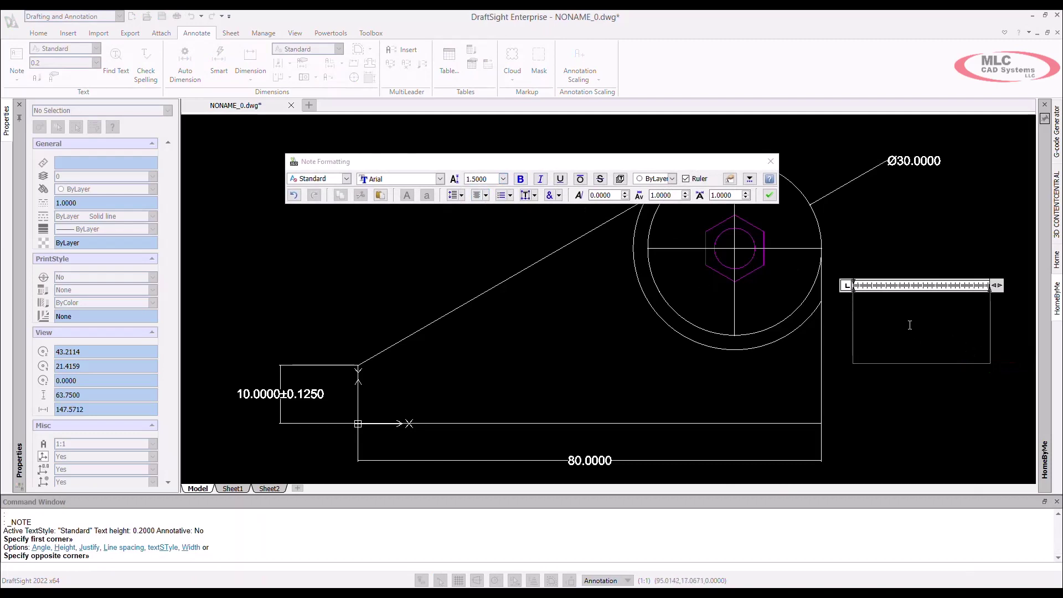
# Enter McMasterCarr and 95505A601 as two lines of text in the note
pyautogui.write('M')
pyautogui.write('cMa')
pyautogui.write('sterCam')
pyautogui.write('95505A601')
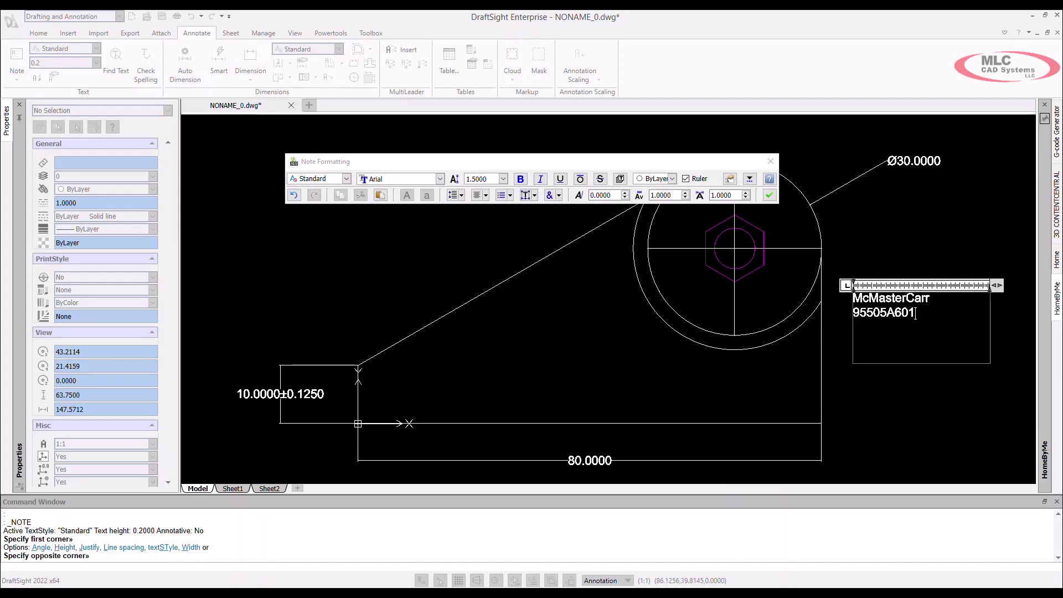
pyautogui.press('Escape')
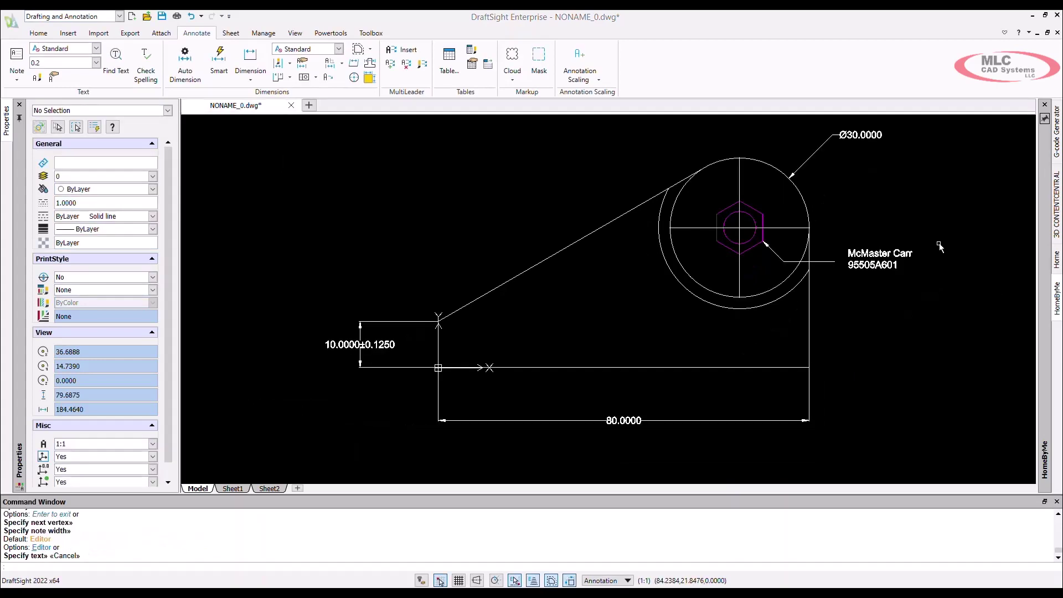
# Open the recent drawing Webinar 3.dwg and convert all entities of the palm tree beside the pool into a block named Palm Tree
pyautogui.click(13, 24)
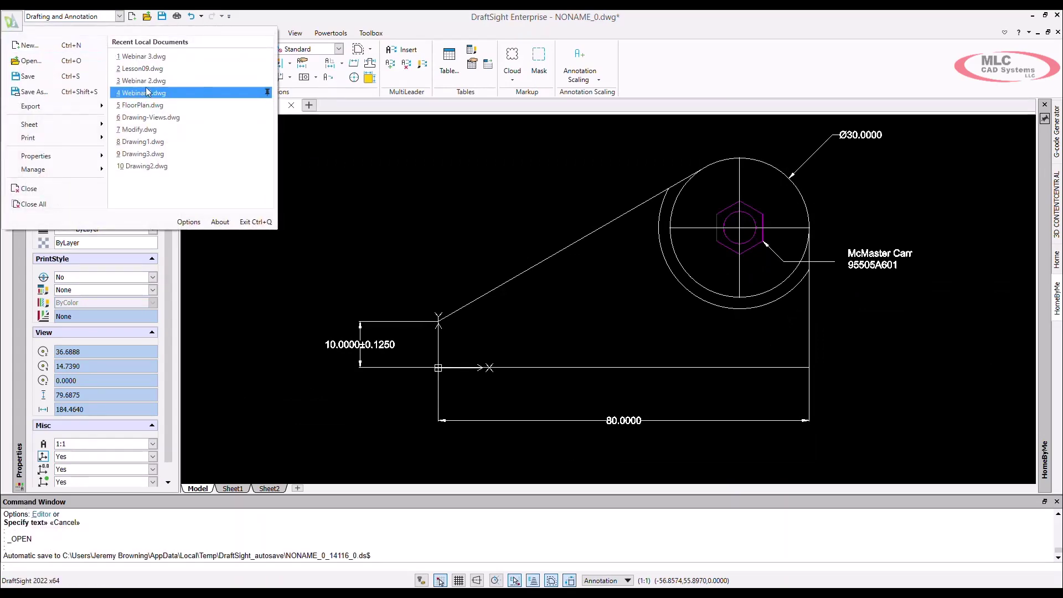
pyautogui.click(143, 55)
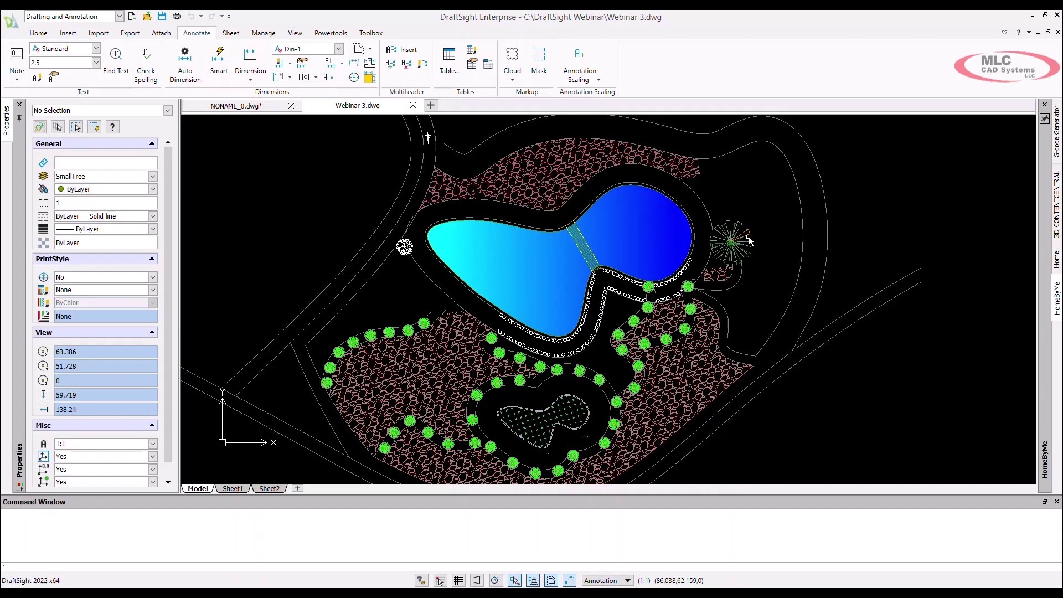
pyautogui.scroll(8, 749, 240)
pyautogui.moveTo(459, 133)
pyautogui.mouseDown()
pyautogui.moveTo(829, 395)
pyautogui.moveTo(835, 419)
pyautogui.mouseUp()
pyautogui.write('blo')
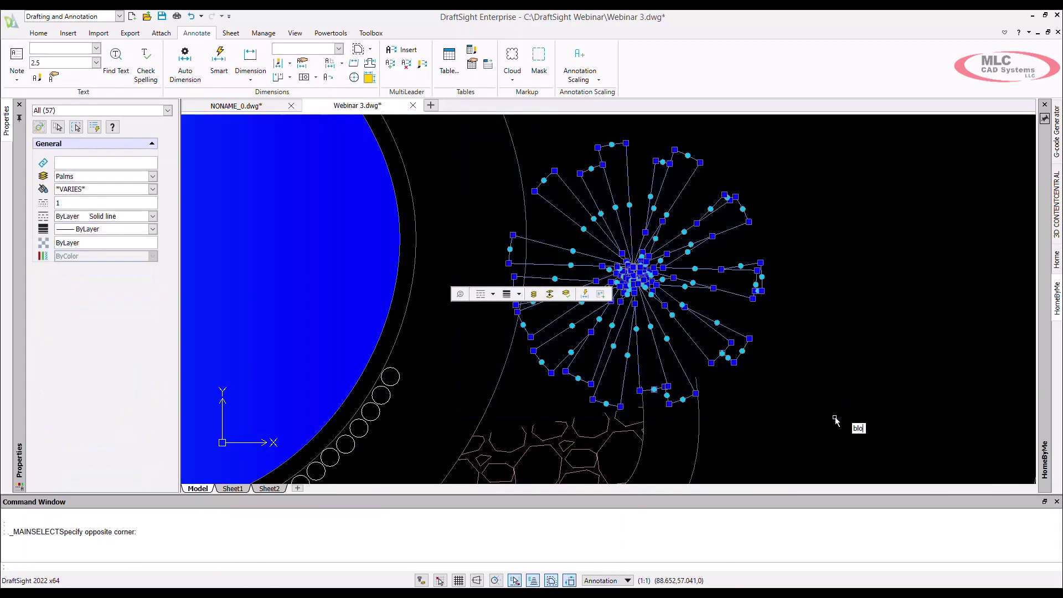
pyautogui.write('ck')
pyautogui.press('Return')
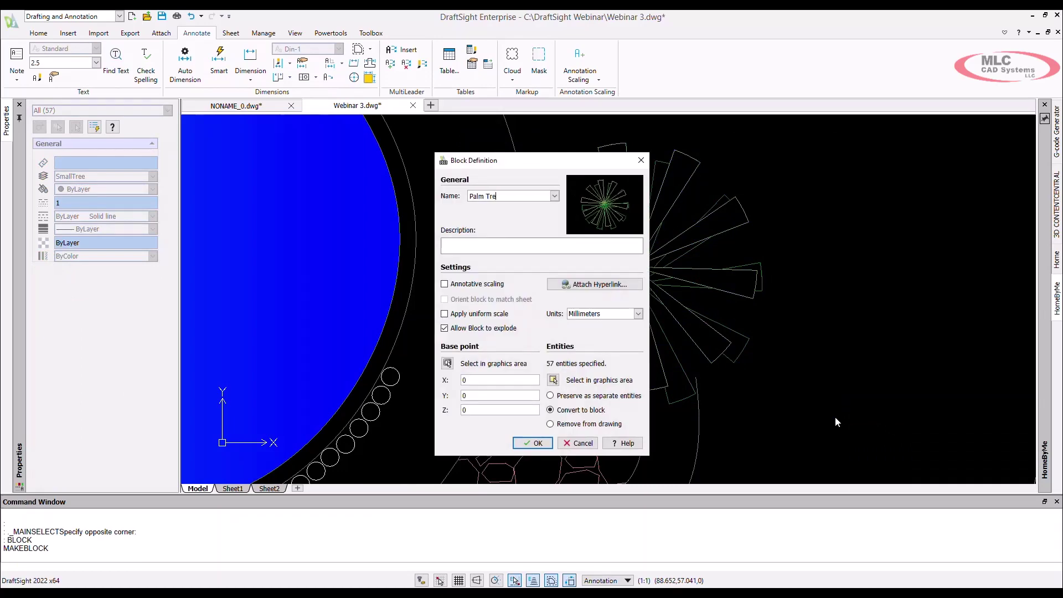
pyautogui.press('Return')
# Copy the Palm Tree block and paste one copy near the left end of the stone bed above the pool
pyautogui.scroll(5, 737, 345)
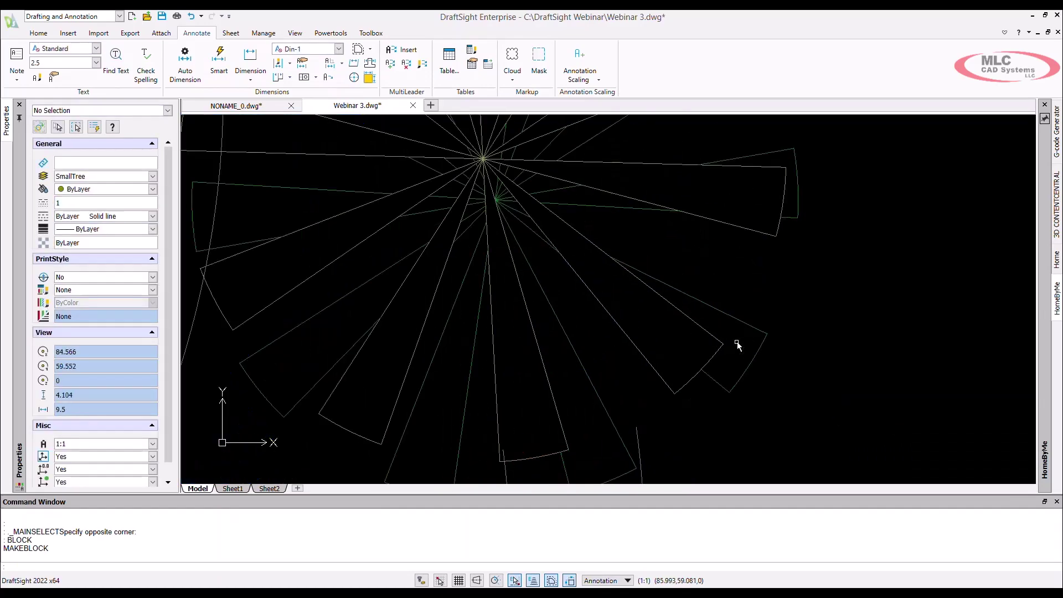
pyautogui.click(687, 319)
pyautogui.scroll(-6, 532, 216)
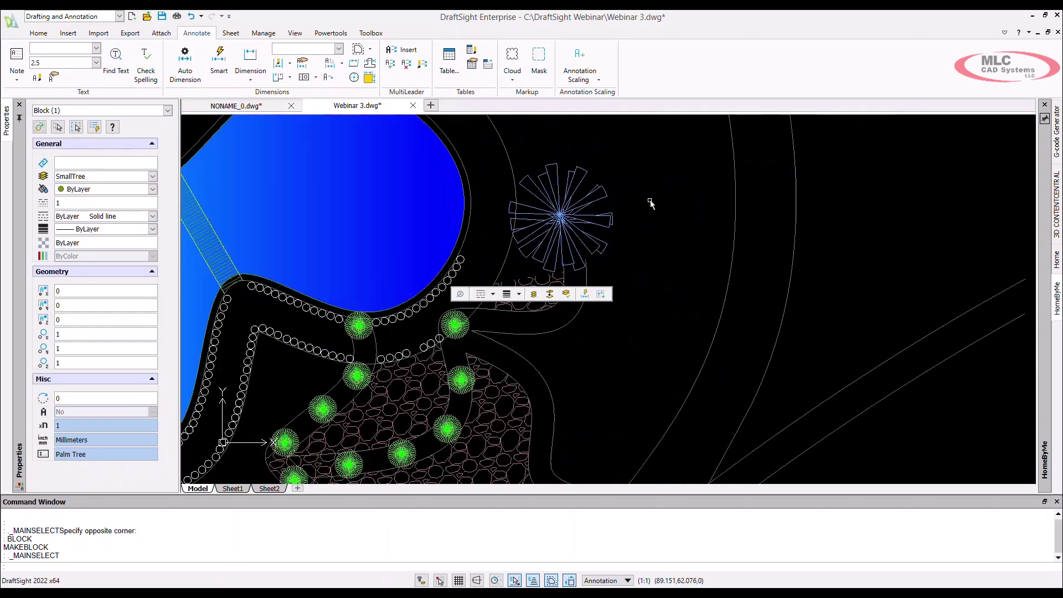
pyautogui.moveTo(650, 201); pyautogui.dragTo(805, 349, button='middle')
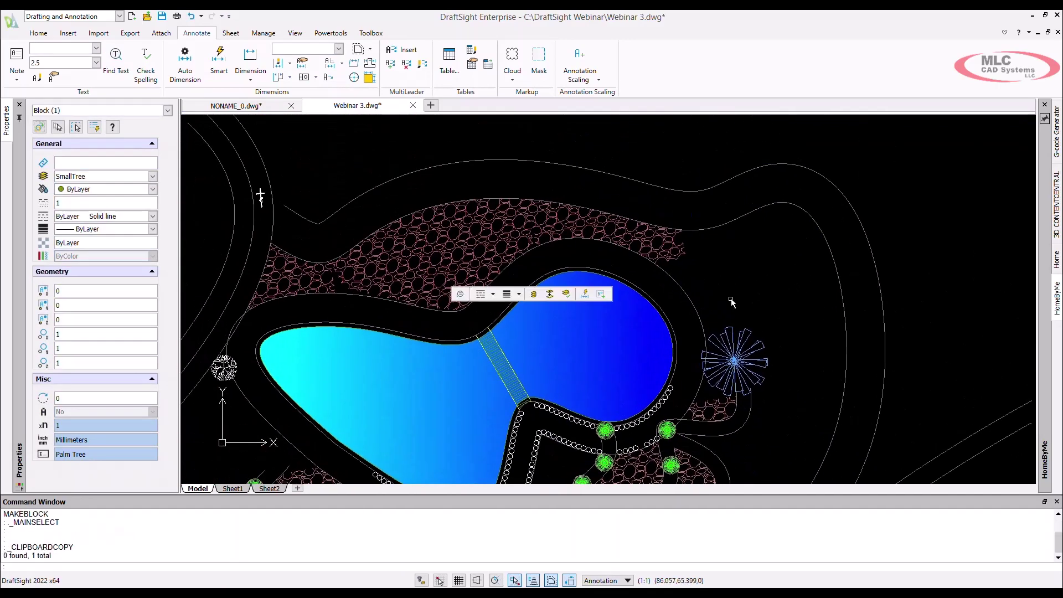
pyautogui.hotkey('ctrl', 'c')
pyautogui.hotkey('ctrl', 'v')
pyautogui.click(321, 286)
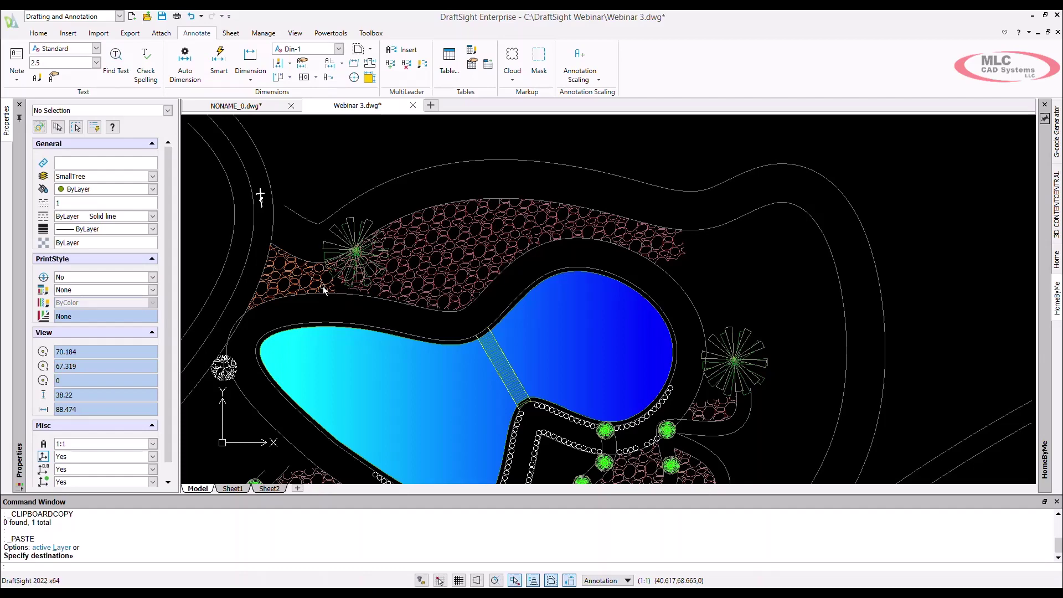
# Paste three more palm trees along the stone bed's upper edge and close Webinar 3.dwg
pyautogui.hotkey('ctrl', 'v')
pyautogui.click(385, 262)
pyautogui.hotkey('ctrl', 'v')
pyautogui.click(454, 253)
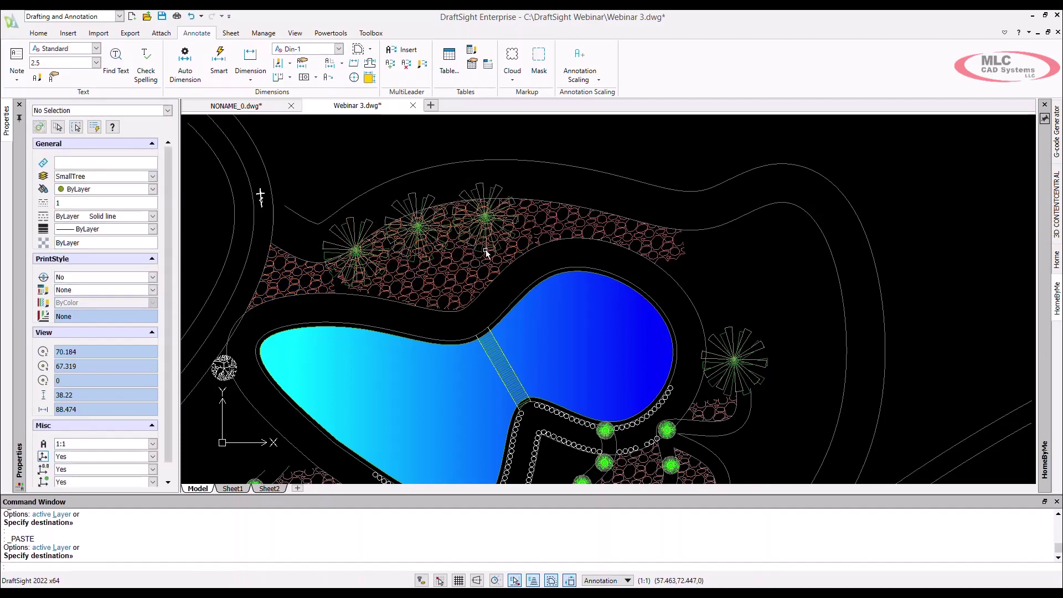
pyautogui.hotkey('ctrl', 'v')
pyautogui.click(541, 247)
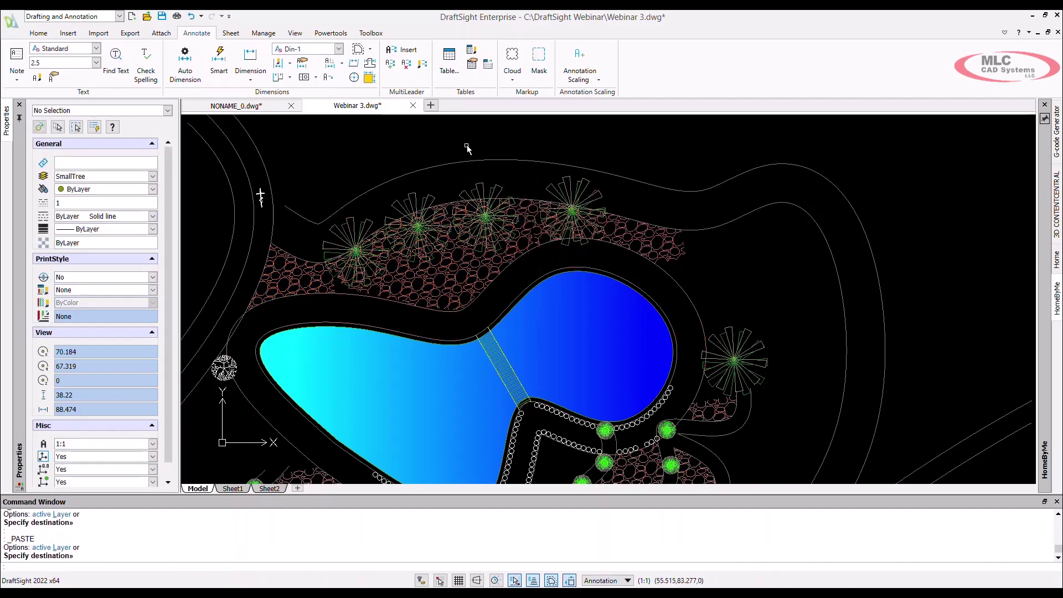
pyautogui.click(413, 105)
pyautogui.click(531, 308)
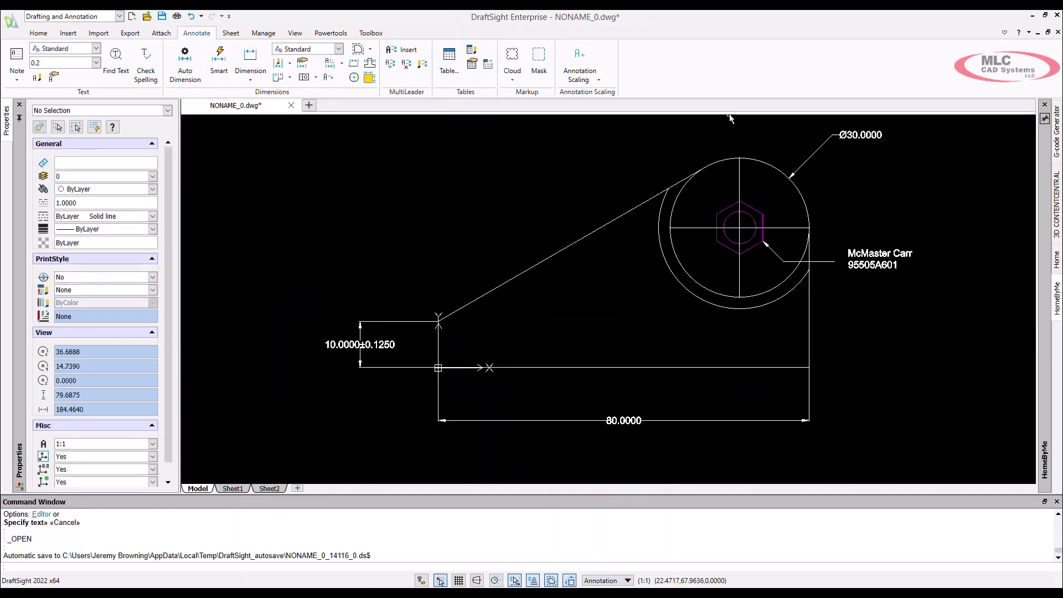
# Preview the model print with manual setup and the Drawing boundary range, and close the print settings without printing
pyautogui.click(11, 21)
pyautogui.moveTo(59, 139)
pyautogui.click(149, 101)
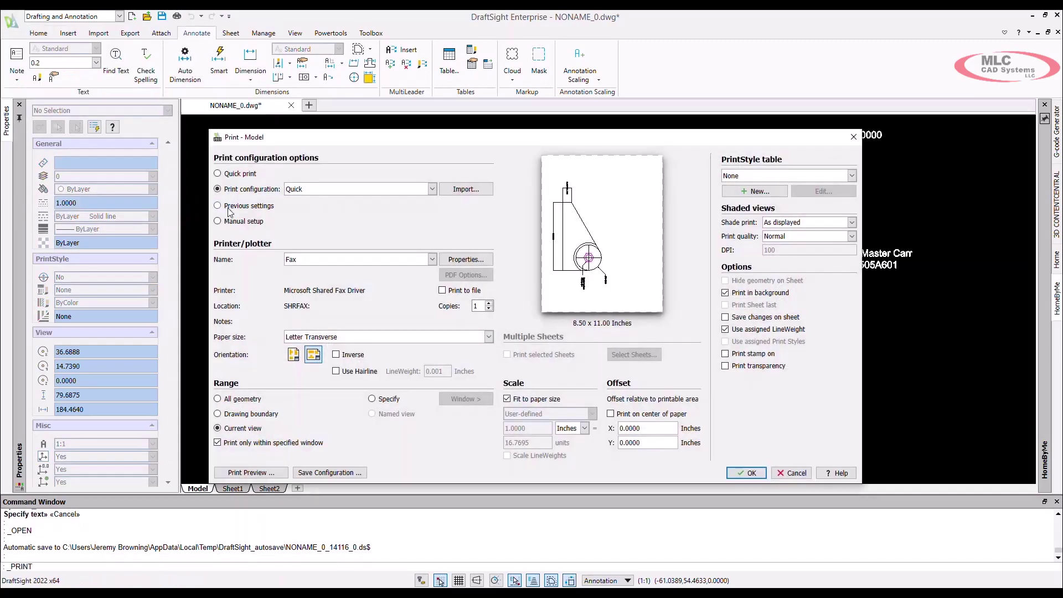
pyautogui.click(232, 221)
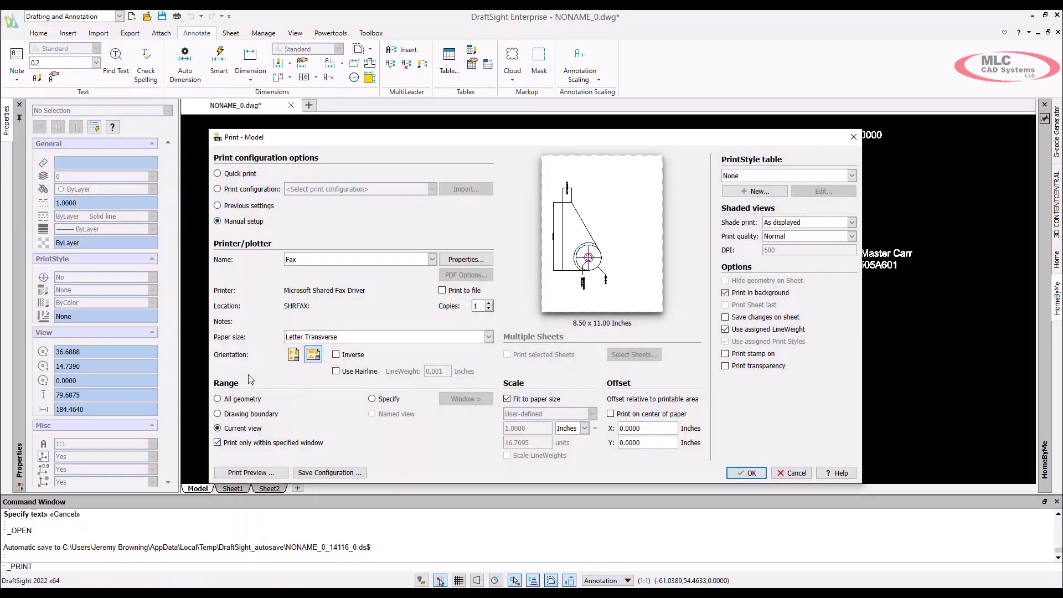
pyautogui.click(251, 414)
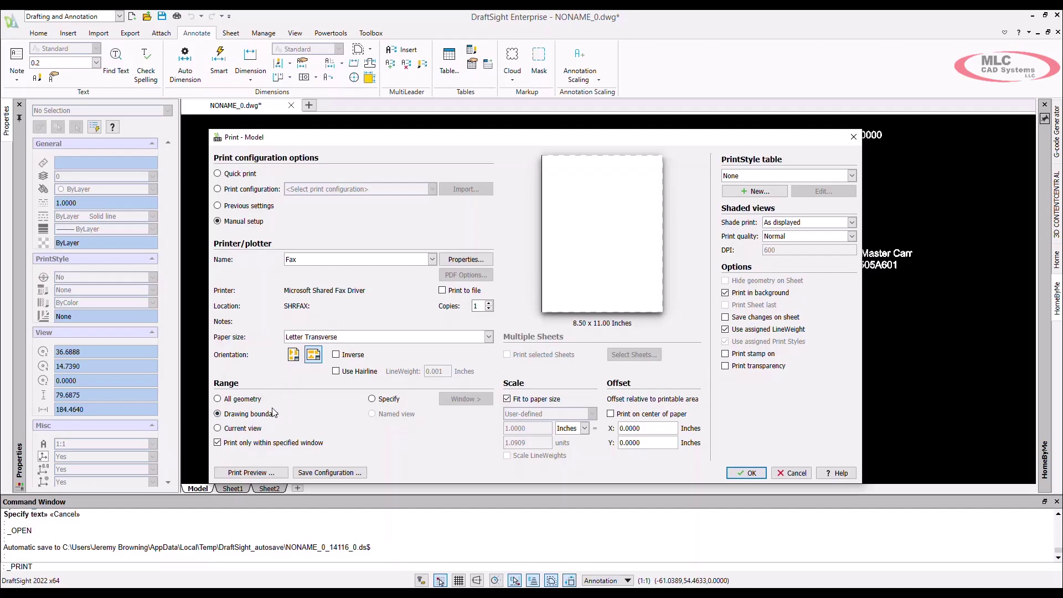
pyautogui.click(790, 474)
# Set the drawing bounds around the whole dimensioned profile, from about (-30, -15.5) at the lower left to beyond the diameter dimension at the upper right
pyautogui.write('DRAWINGBOUNDS')
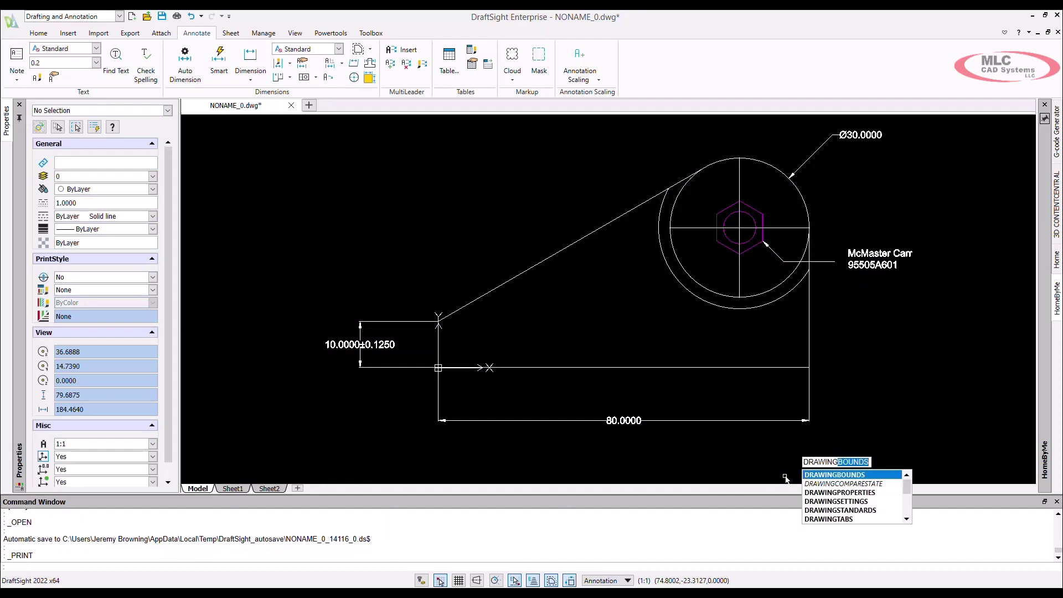
pyautogui.press('Return')
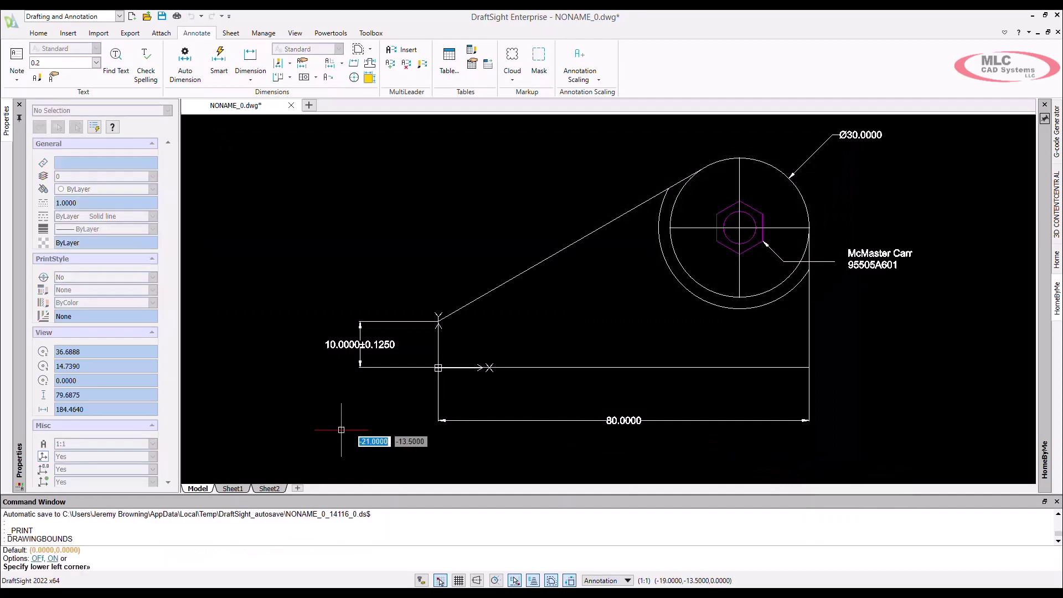
pyautogui.click(299, 439)
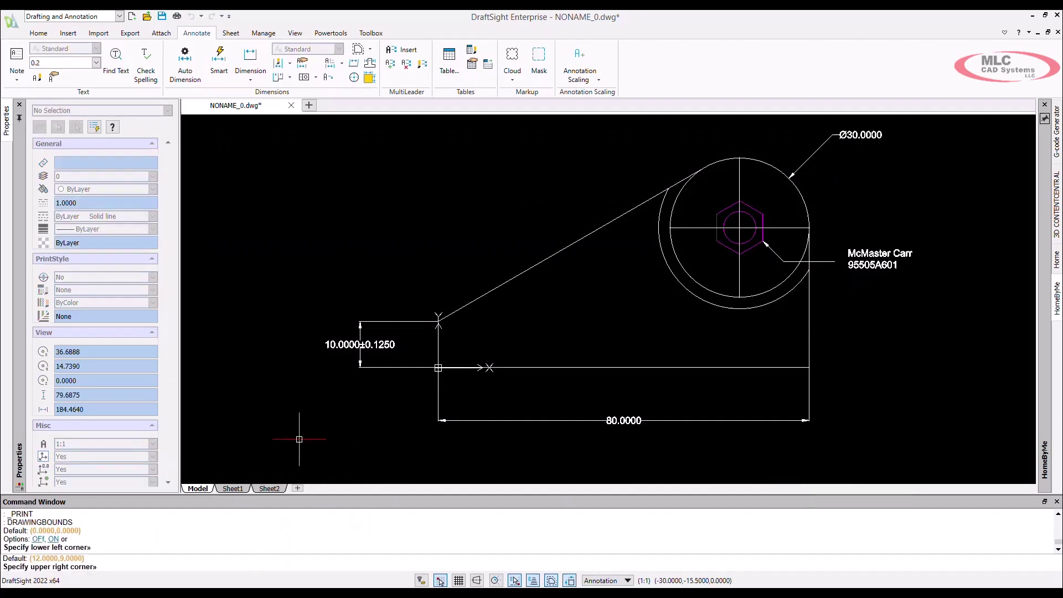
pyautogui.click(924, 128)
# Check the print preview against the new drawing bounds using manual setup and the Drawing boundary range, and cancel printing
pyautogui.click(11, 21)
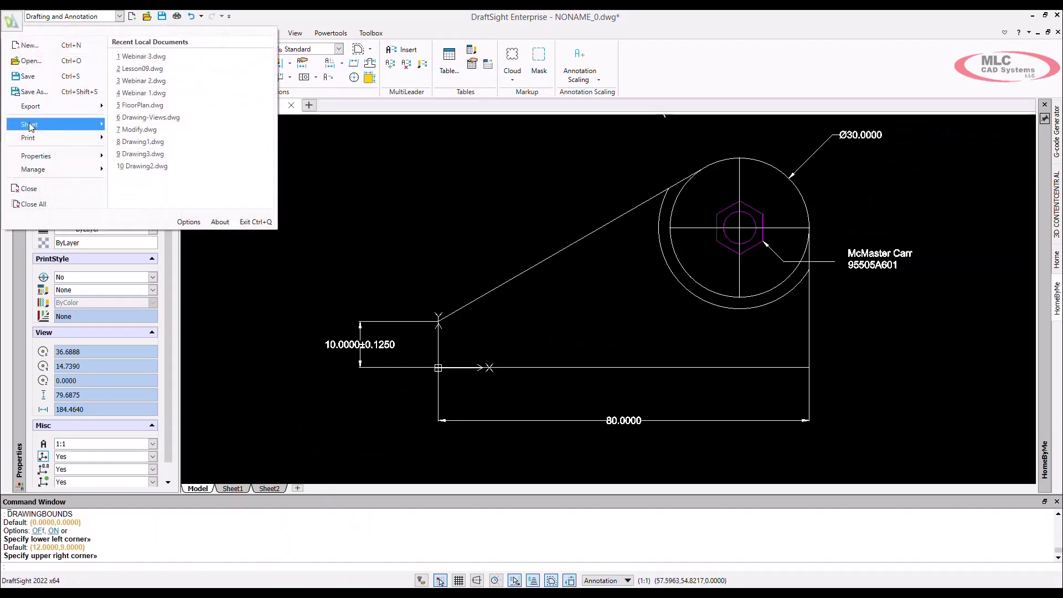
pyautogui.moveTo(33, 136)
pyautogui.click(167, 107)
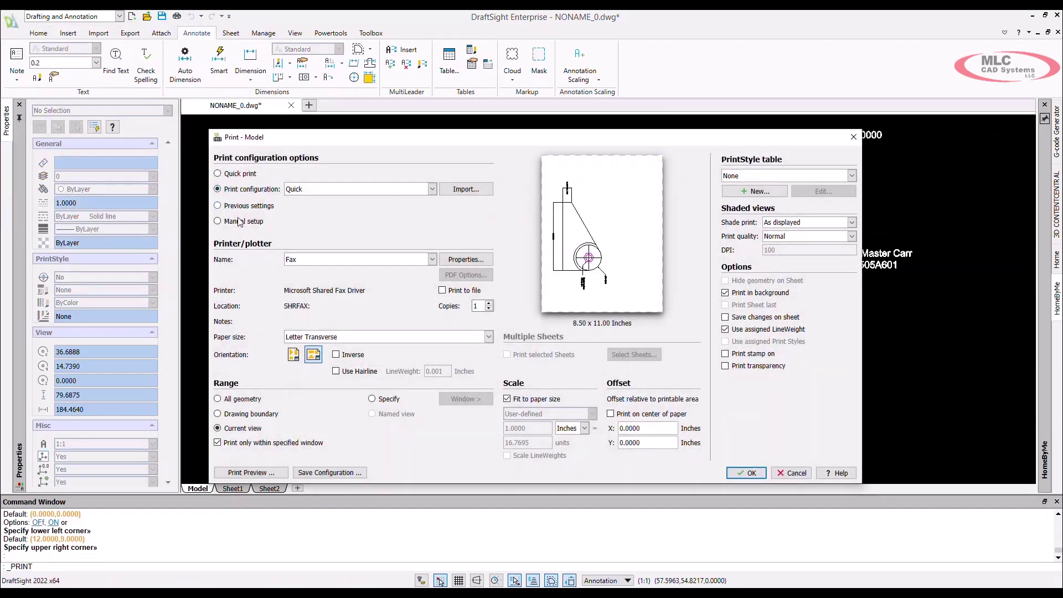
pyautogui.click(238, 223)
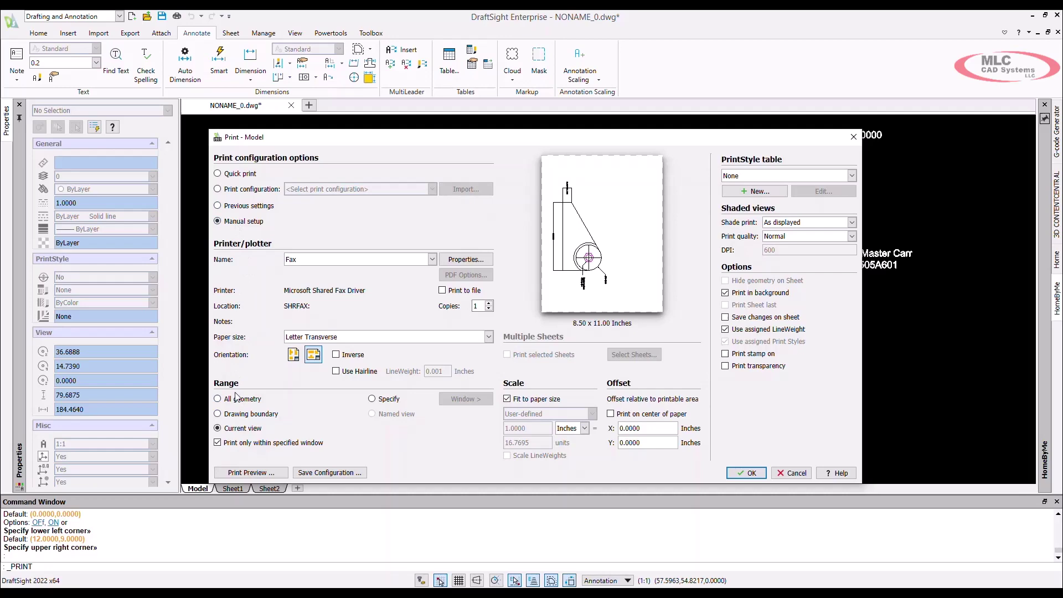
pyautogui.click(235, 417)
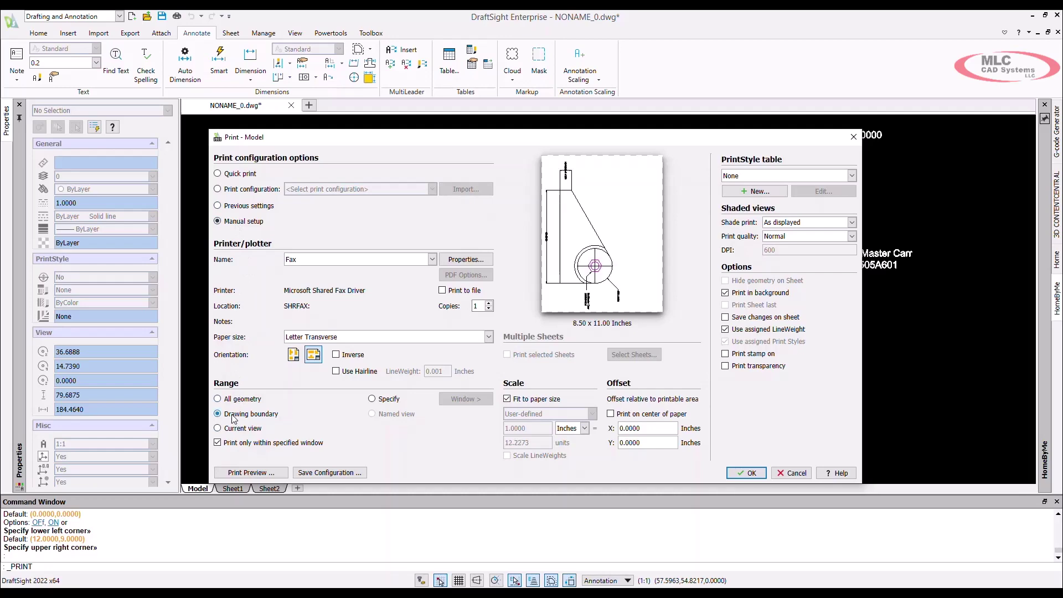
pyautogui.click(791, 474)
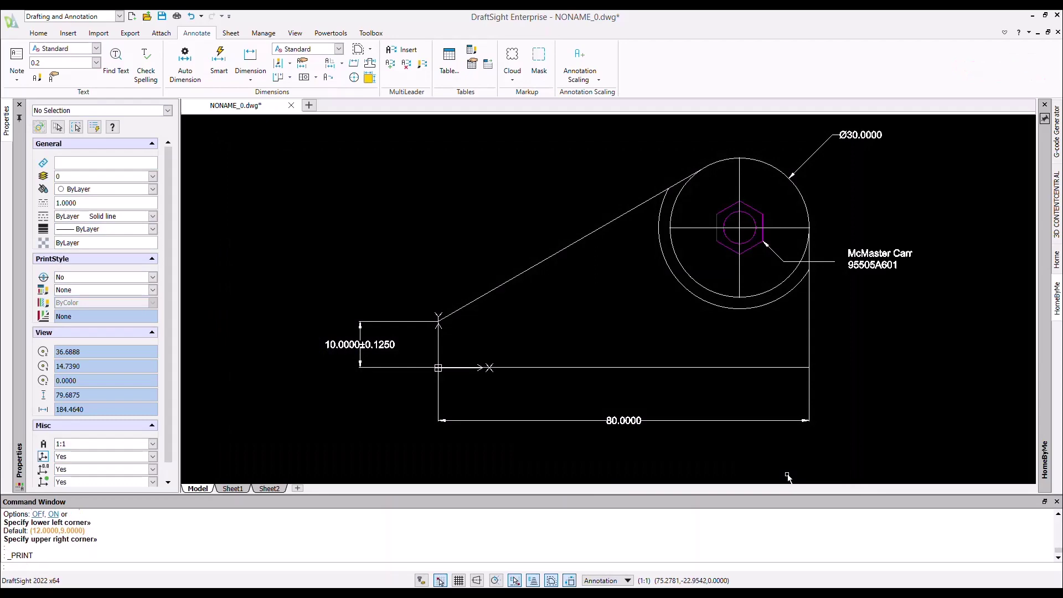